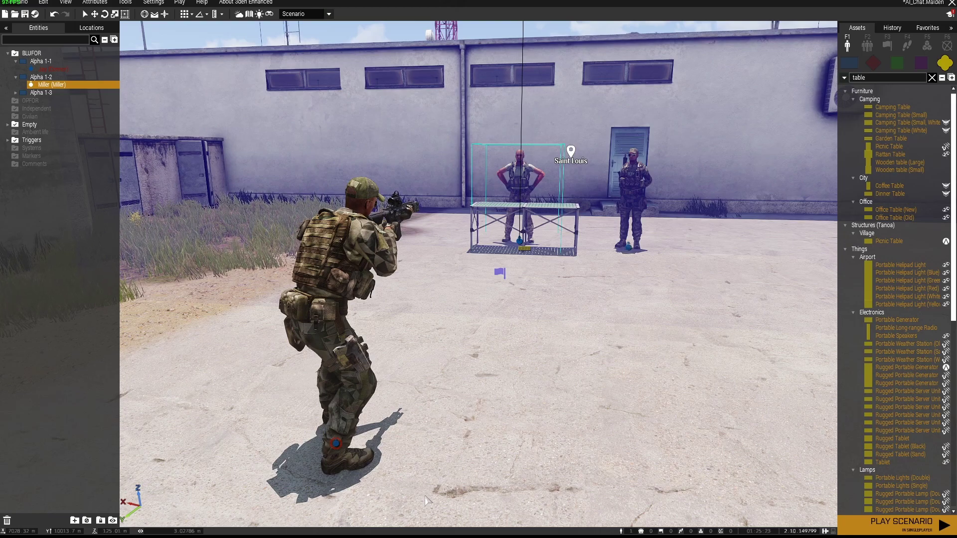
- Play the scenario and walk the player up to the camping table to set off the briefing conversation
key(ctrl+r)
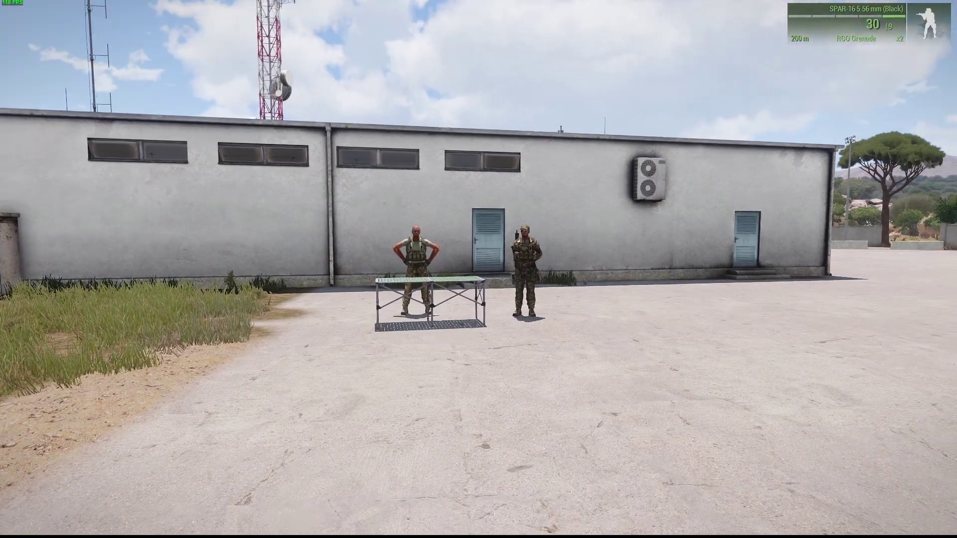
key(KP_Add)
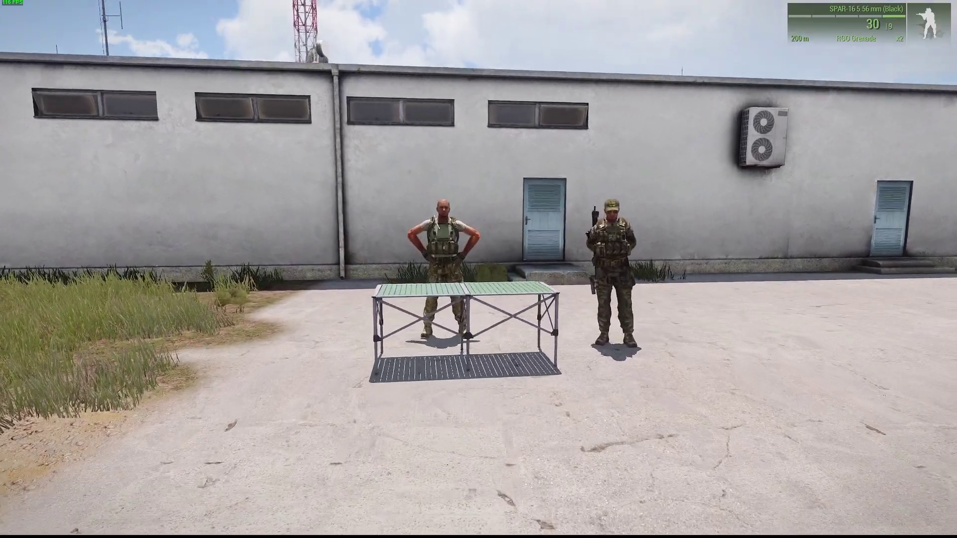
key(w)
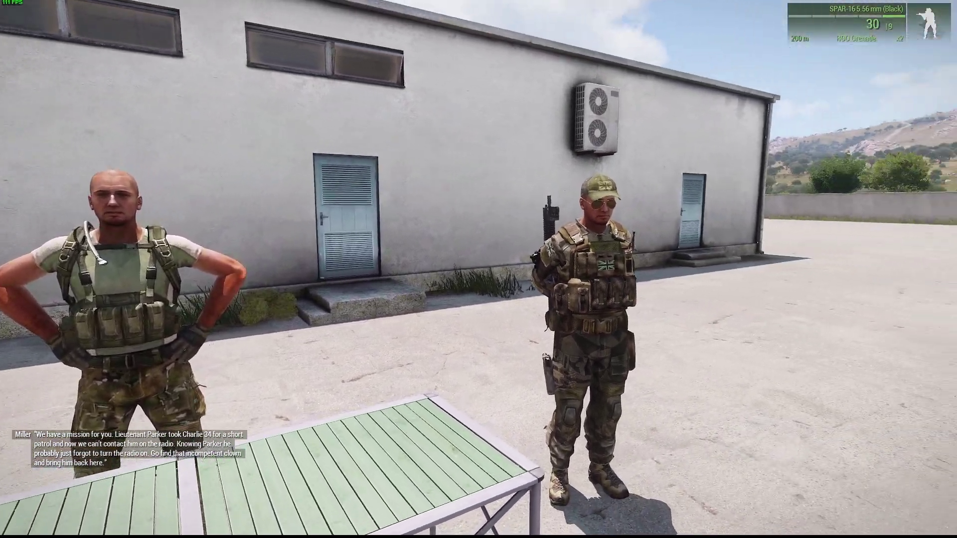
key(w)
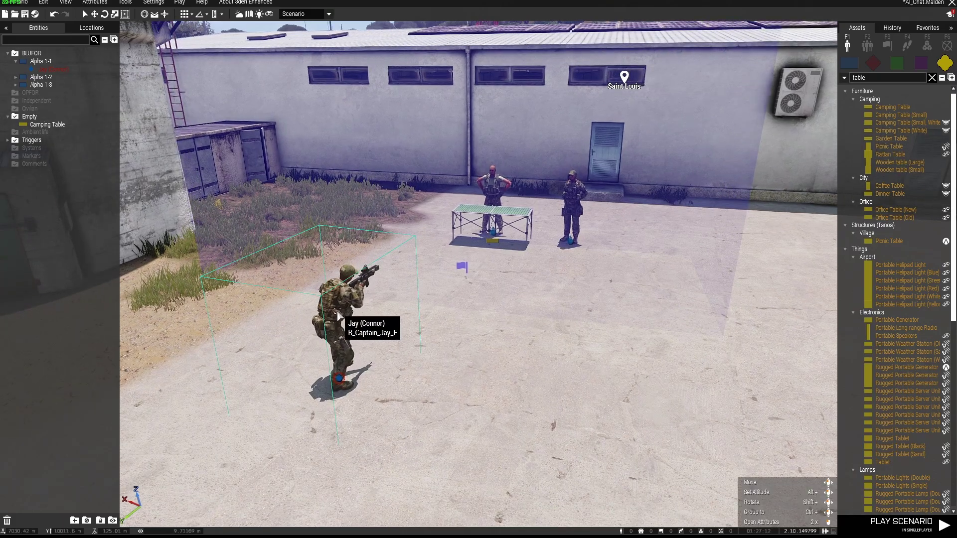
- Check the variable name in the player unit's attributes
click(338, 314)
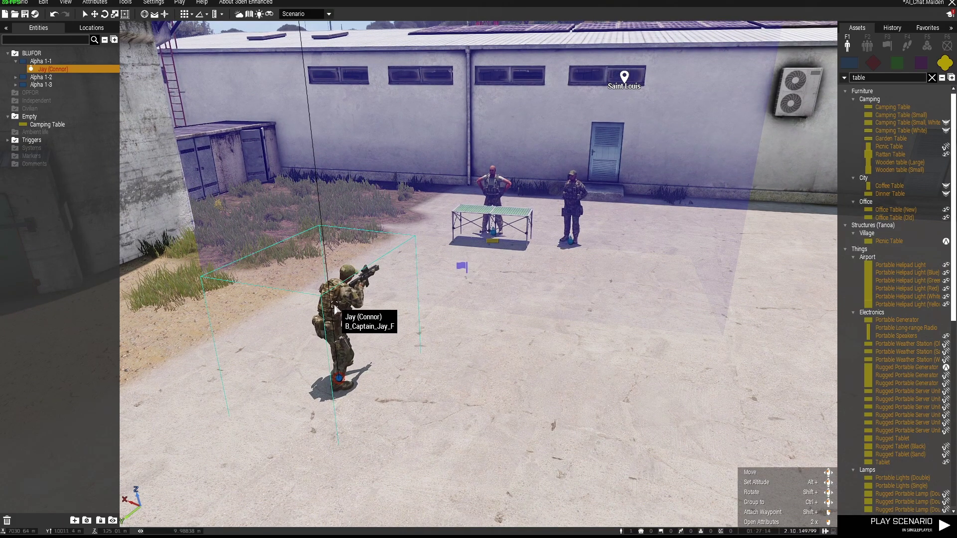
double_click(335, 305)
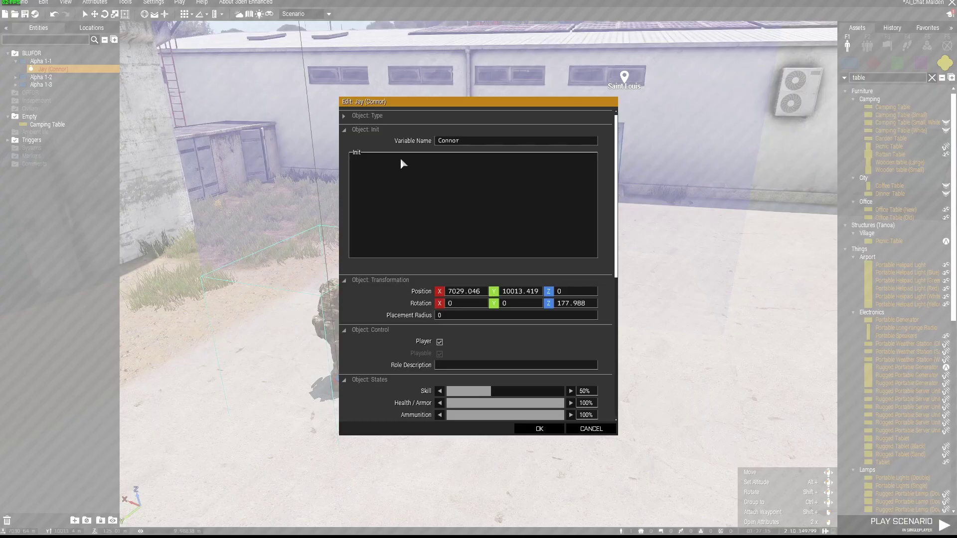
double_click(441, 143)
click(540, 428)
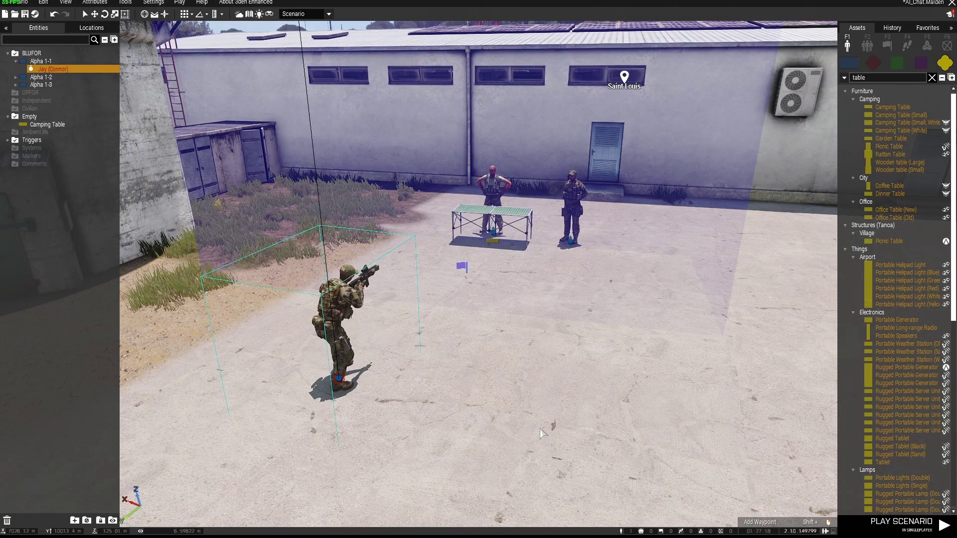
- Check the variable names of the soldier behind the camping table and the soldier beside it
double_click(491, 187)
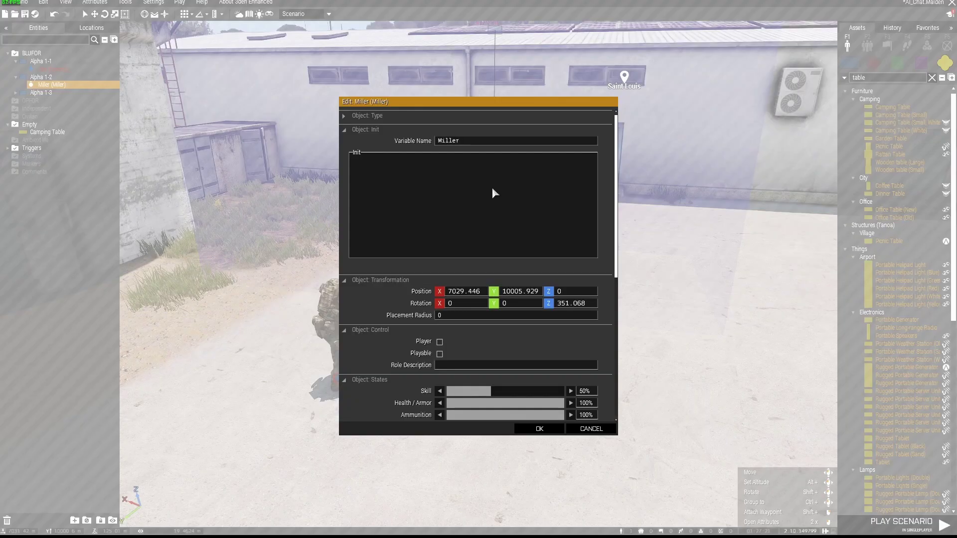
click(539, 428)
double_click(572, 197)
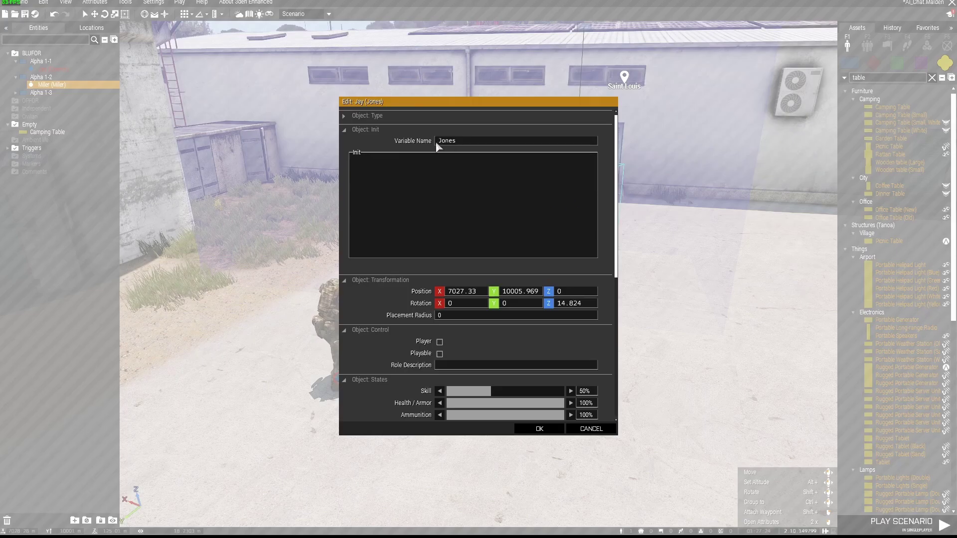
click(539, 428)
- Review the activation settings and On Activation script in the attributes of the trigger in front of the table
scroll(545, 433, up, 3)
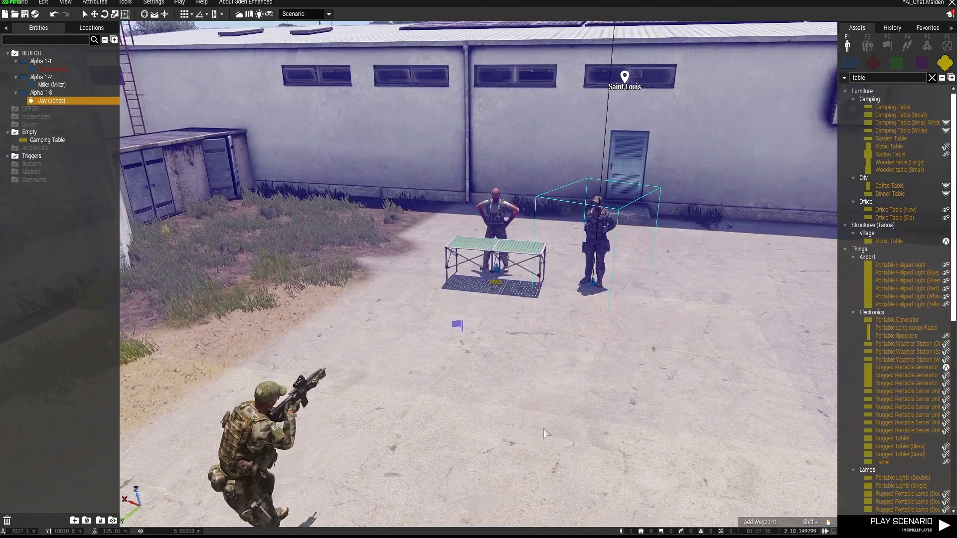
scroll(521, 424, down, 2)
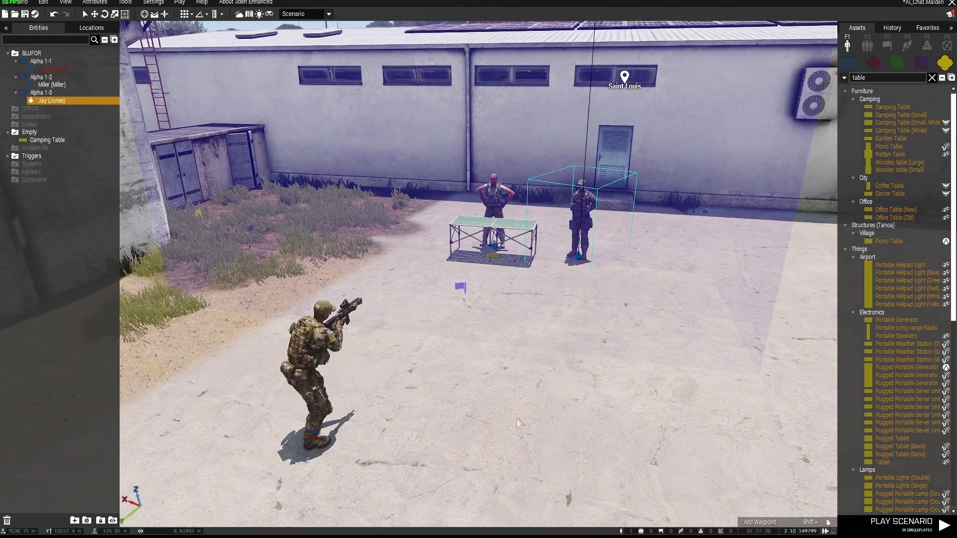
click(460, 289)
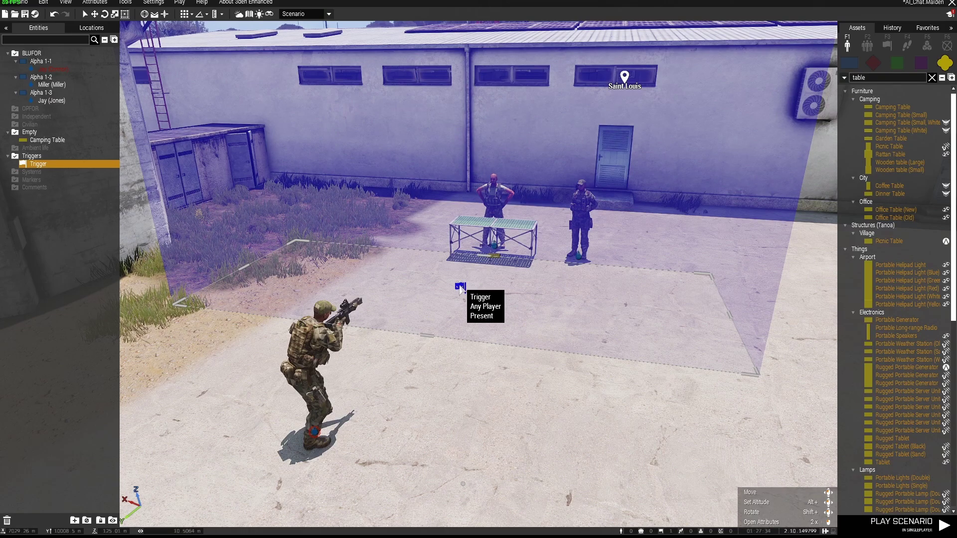
double_click(461, 288)
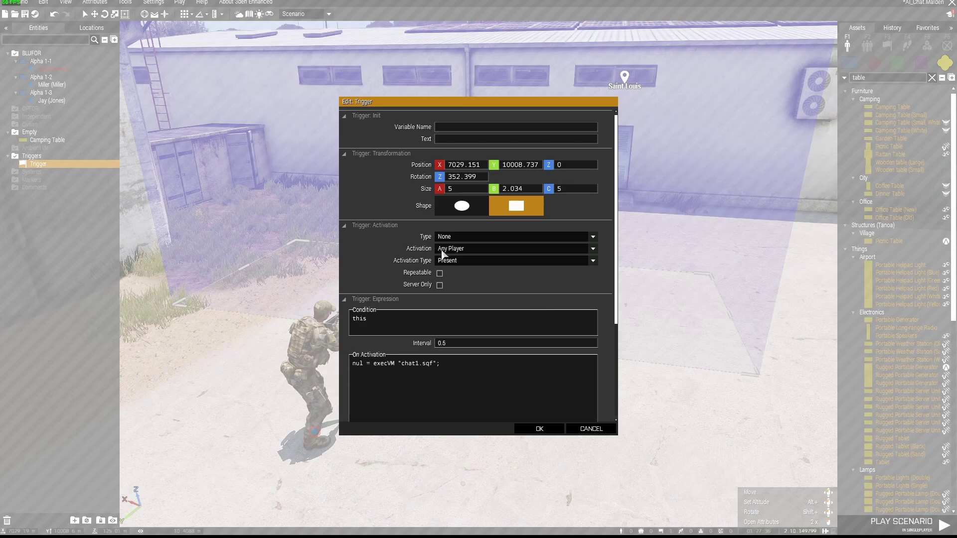
click(539, 429)
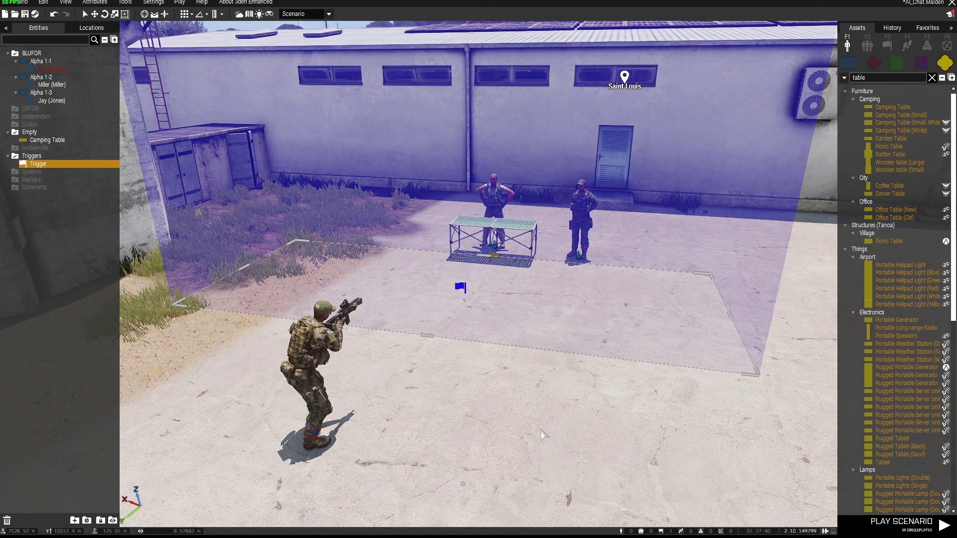
- Switch to the AI_Chat.Malden mission folder in File Explorer and open description.ext in the text editor
key(alt+Tab)
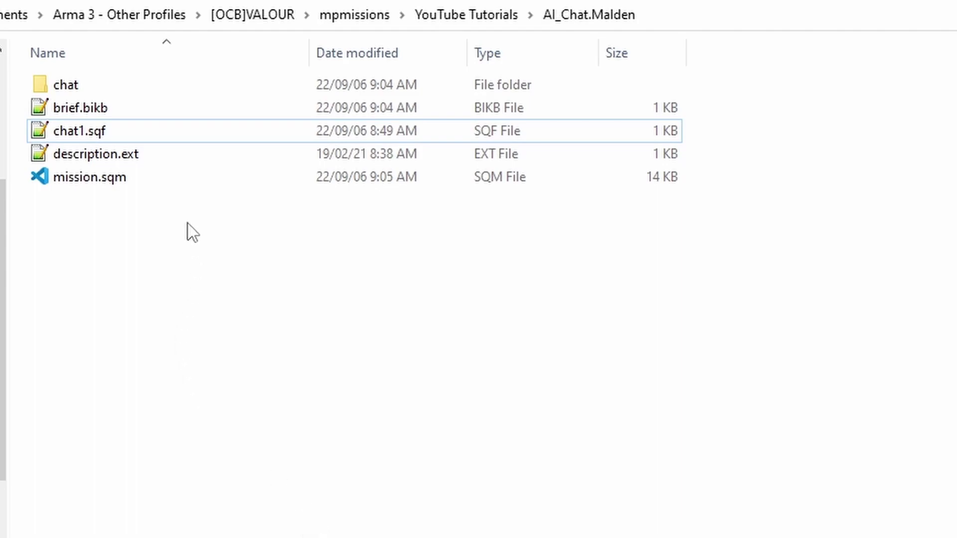
click(159, 153)
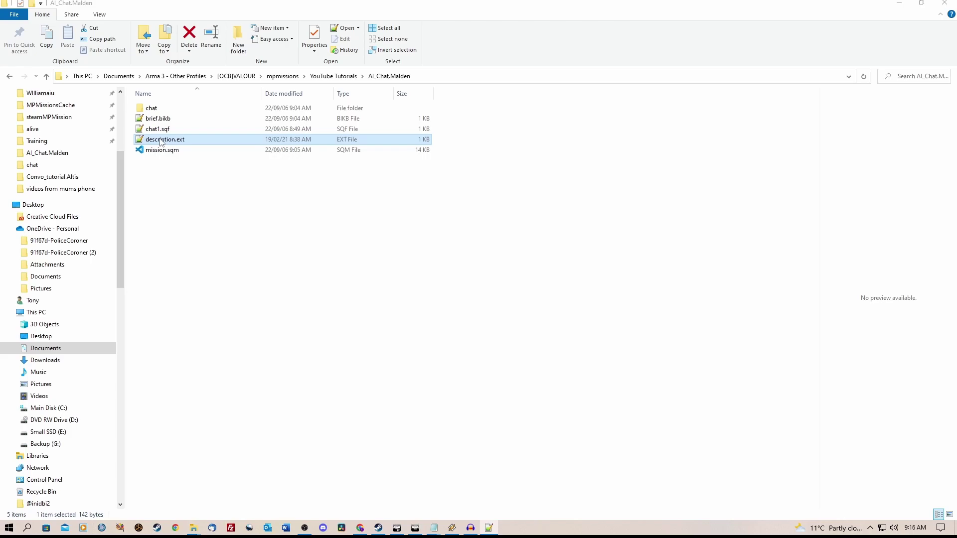
double_click(161, 141)
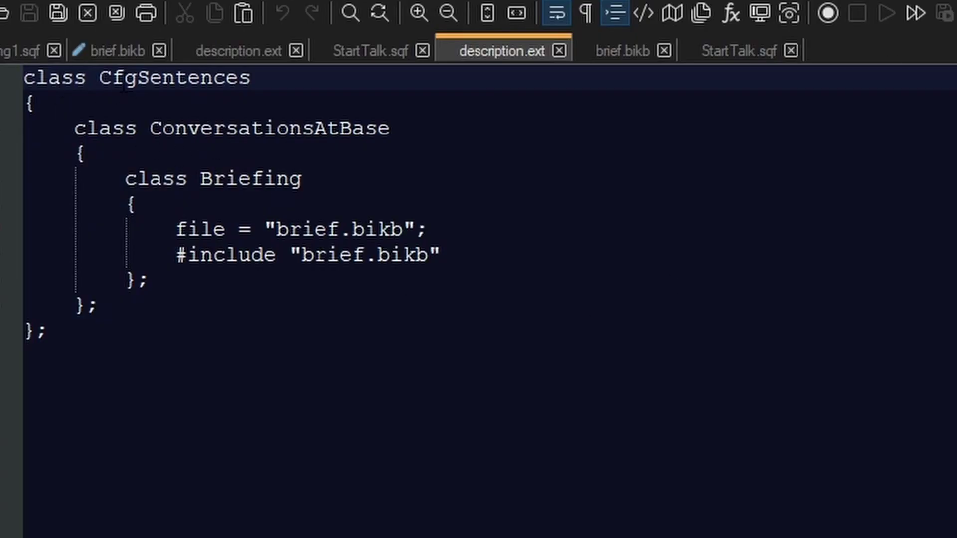
- Examine the CfgSentences, ConversationsAtBase and Briefing classes and the #include line in description.ext
drag(99, 79, 250, 79)
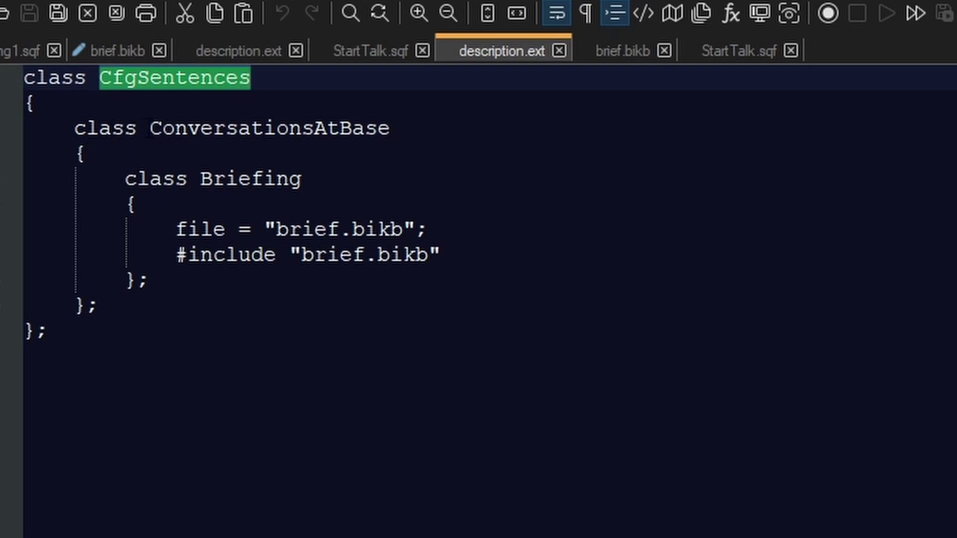
drag(150, 128, 390, 128)
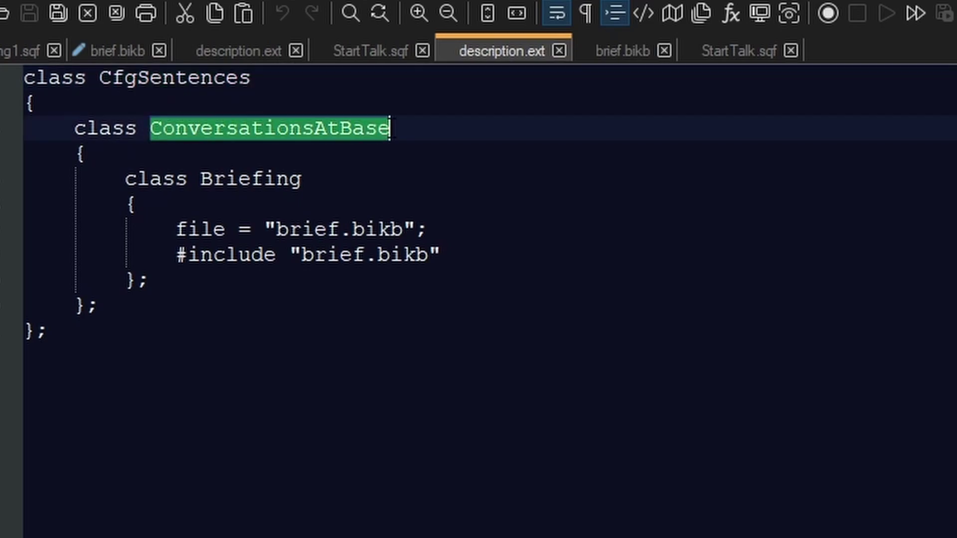
drag(201, 179, 302, 179)
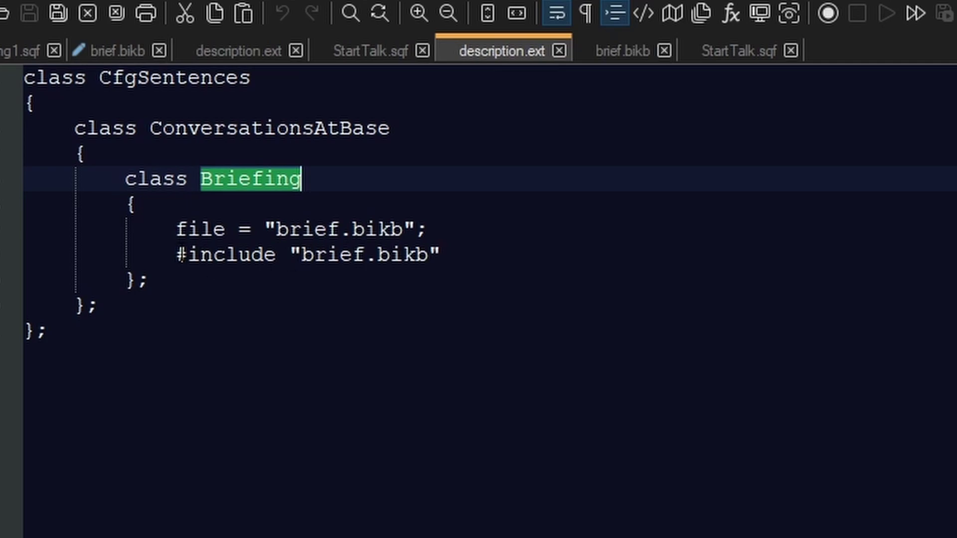
drag(188, 255, 263, 255)
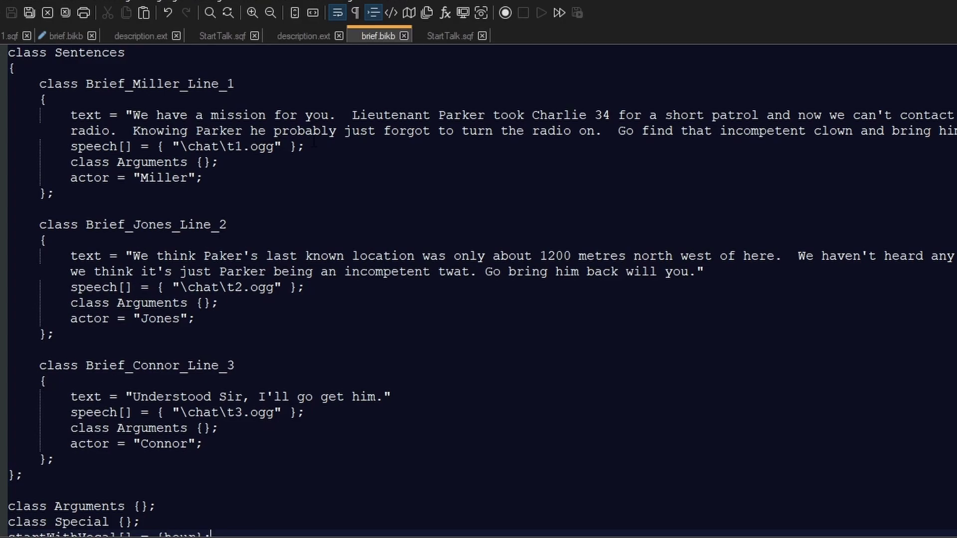
- Examine the Sentences class in brief.bikb and how its first line class is named
drag(58, 52, 169, 56)
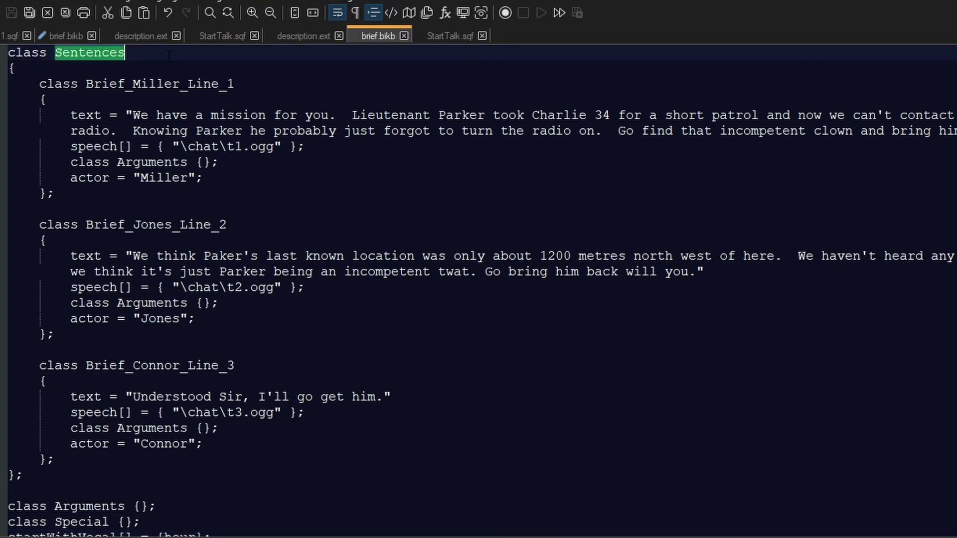
click(101, 83)
drag(133, 84, 180, 84)
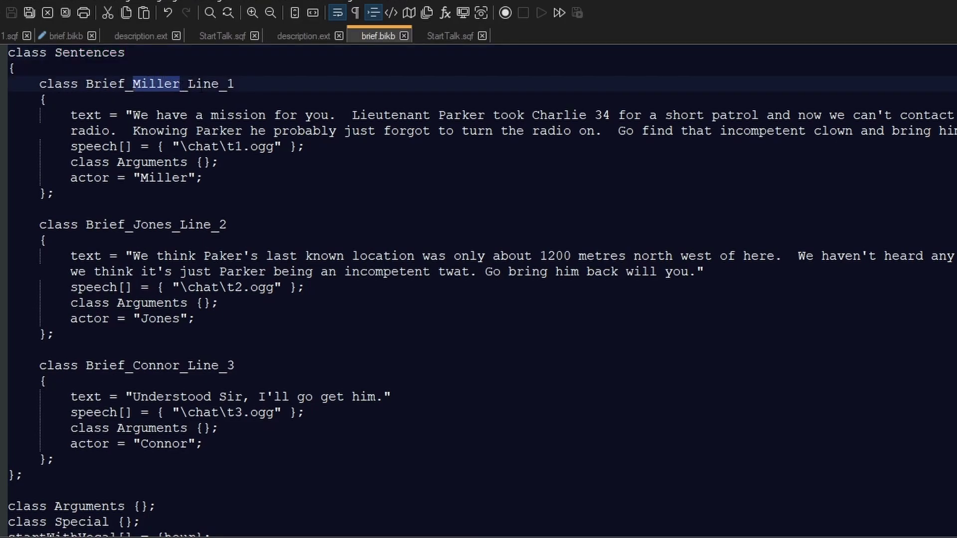
drag(187, 83, 234, 84)
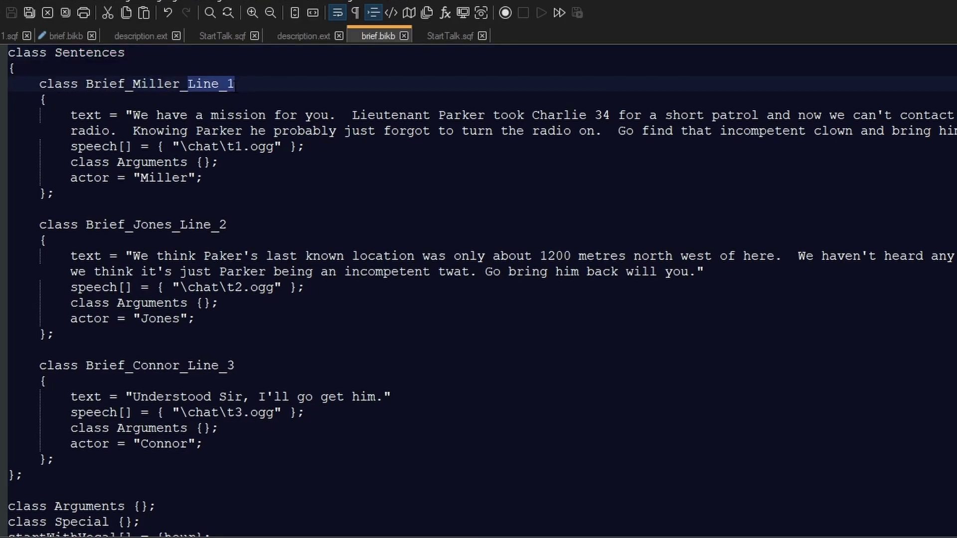
click(215, 105)
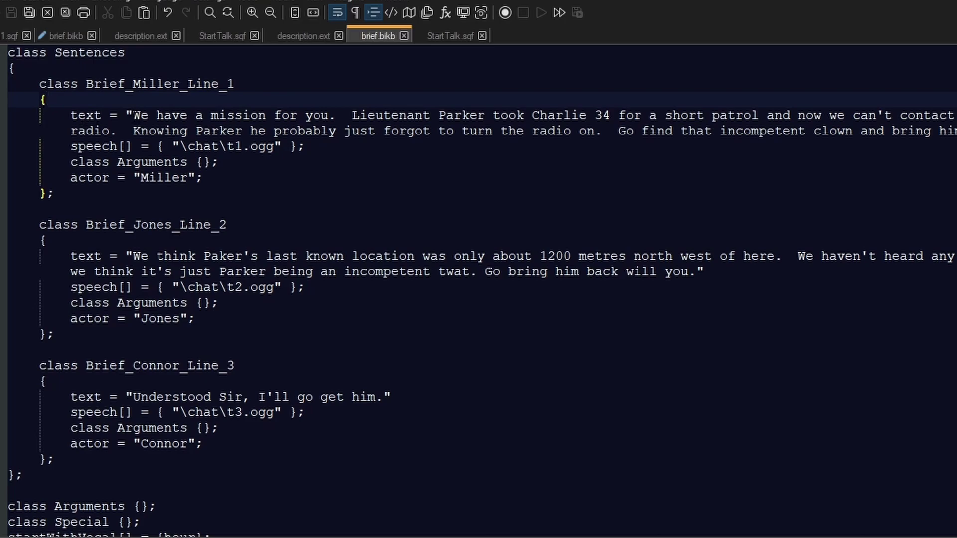
- Examine the subtitle text, the speech path to \chat\t1.ogg and the actor entry of the first conversation line
drag(134, 115, 955, 131)
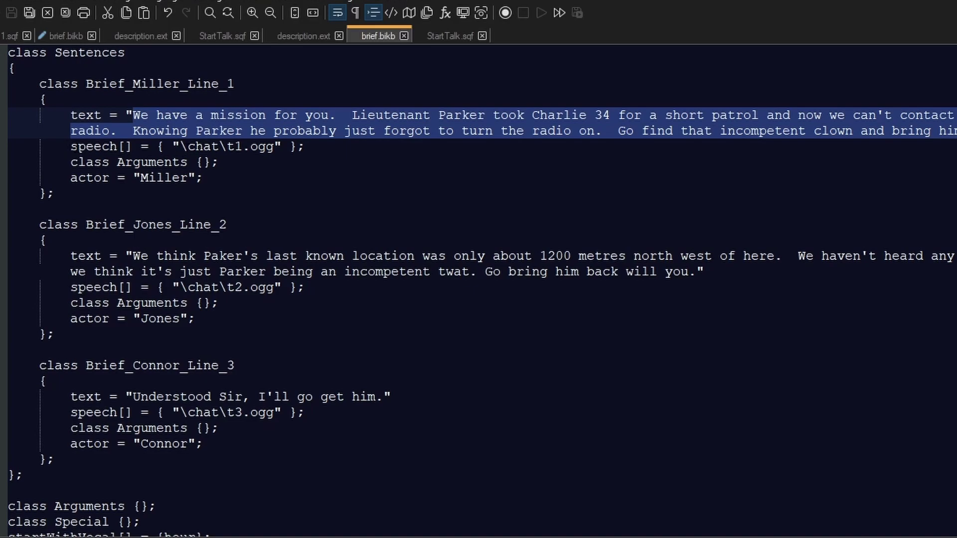
drag(73, 146, 219, 146)
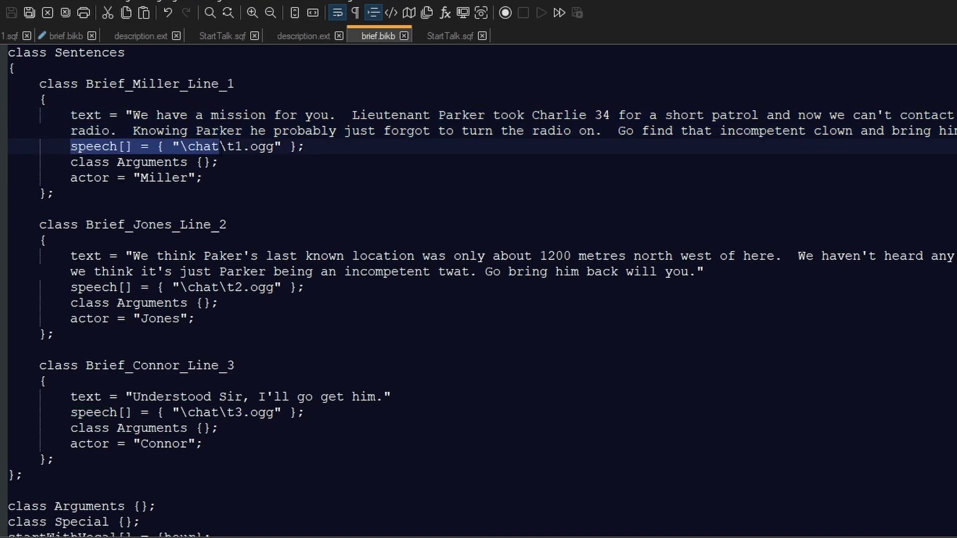
click(227, 147)
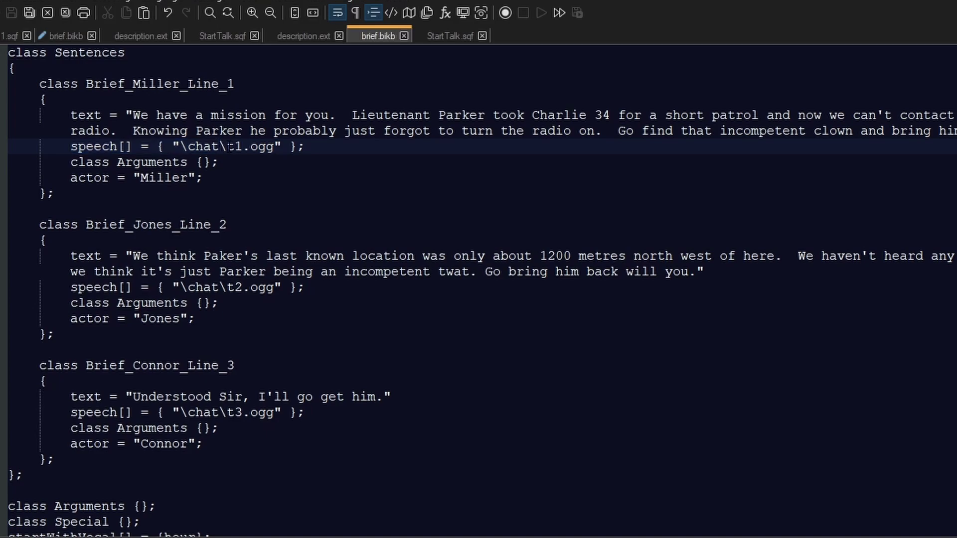
drag(228, 146, 274, 146)
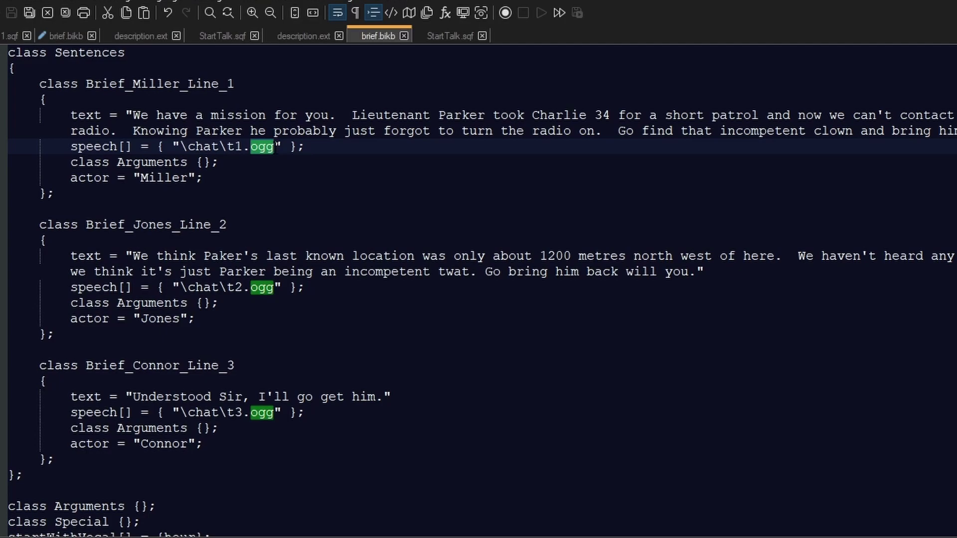
click(85, 178)
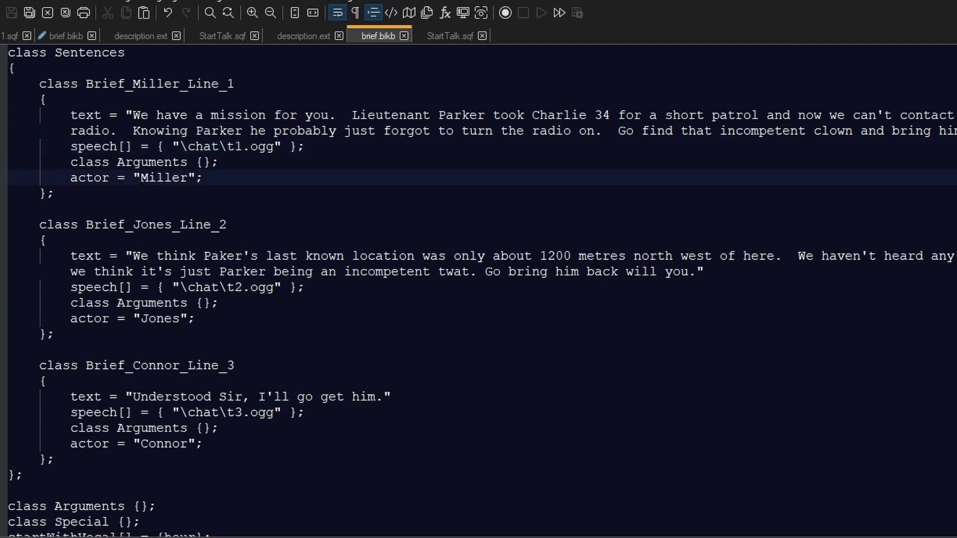
drag(139, 178, 188, 178)
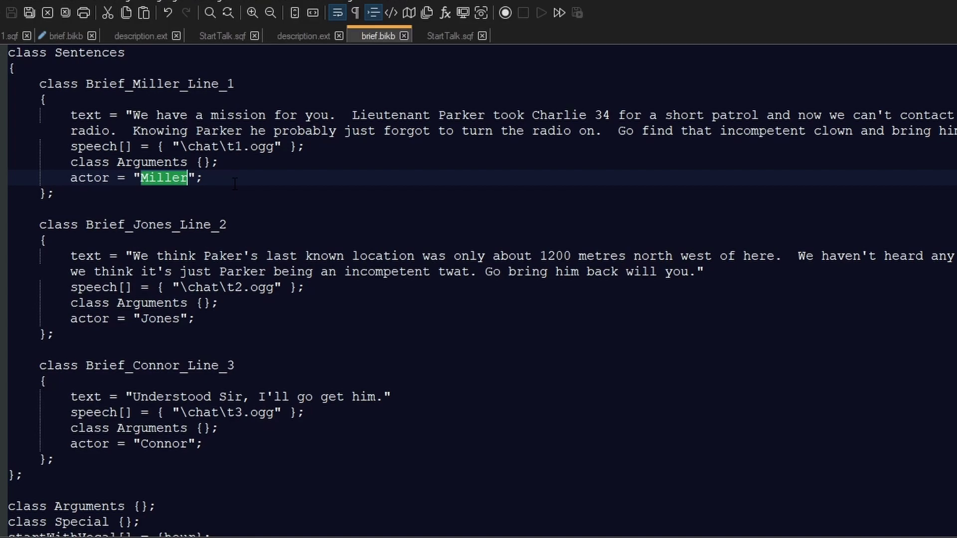
- Examine the second conversation line's class name, subtitle text, speech path to \chat\t2.ogg and actor entry in brief.bikb
scroll(235, 184, down, 1)
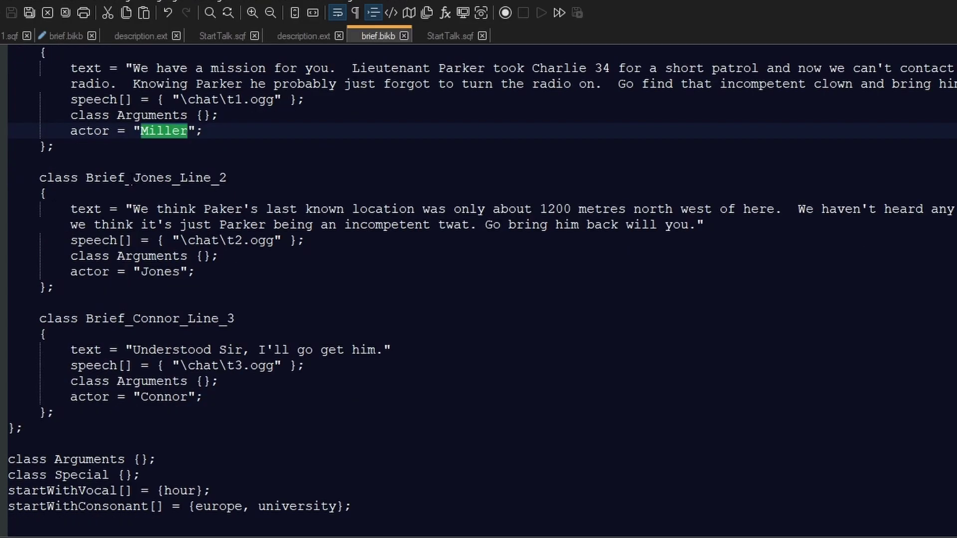
drag(133, 178, 172, 178)
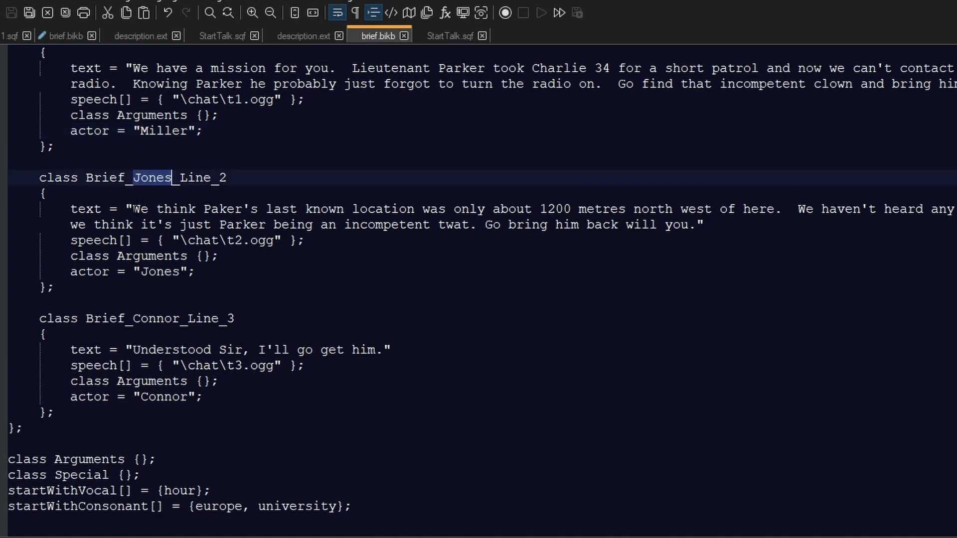
drag(134, 209, 695, 223)
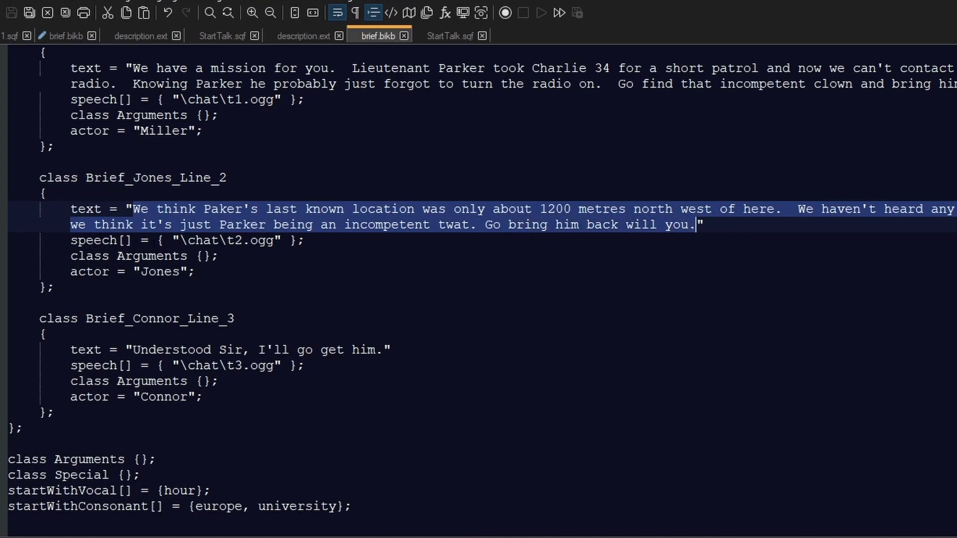
click(202, 240)
double_click(202, 241)
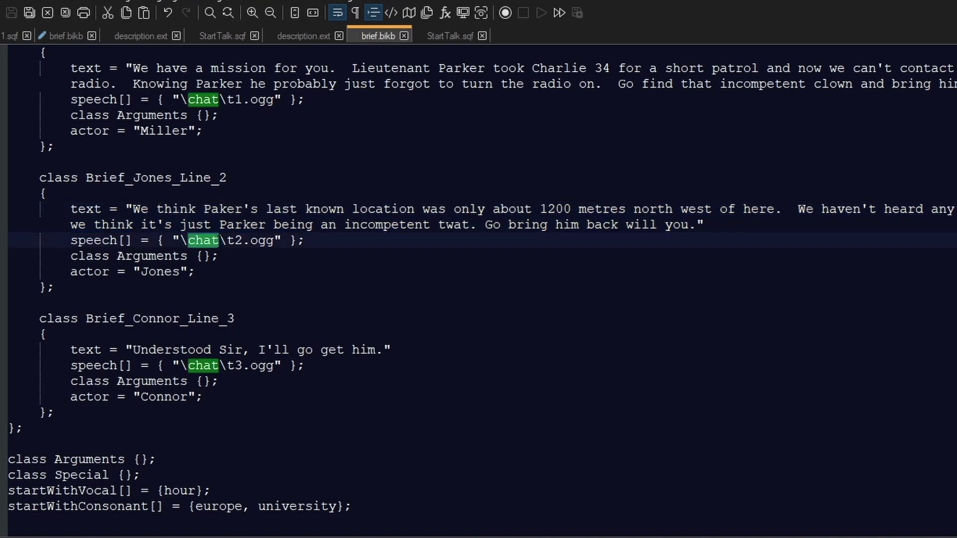
click(226, 241)
drag(226, 241, 242, 240)
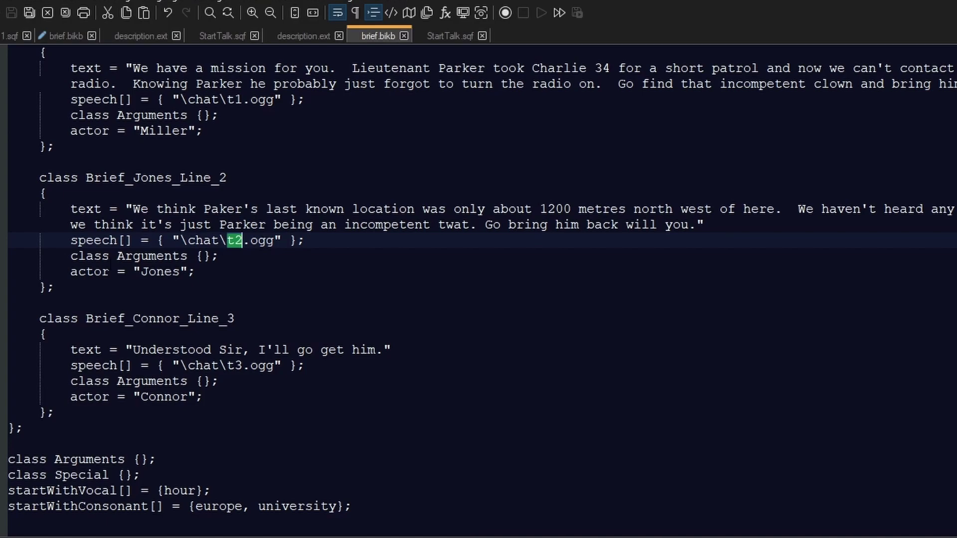
click(70, 272)
click(142, 271)
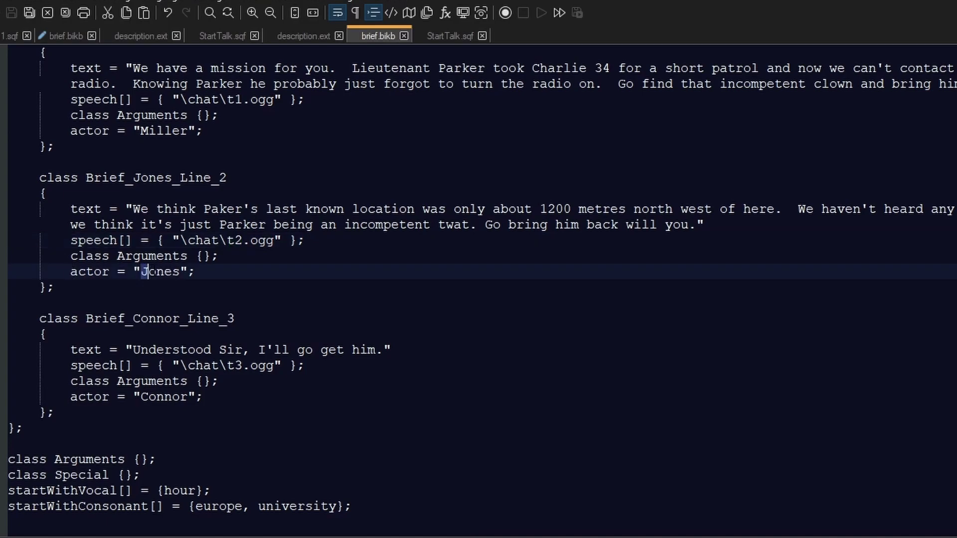
drag(141, 272, 180, 272)
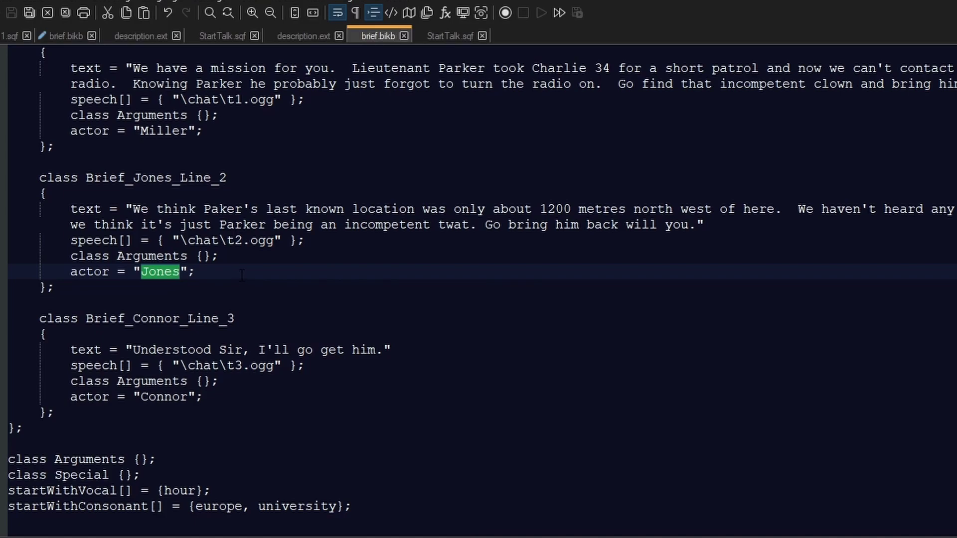
- Examine the third conversation line's entries and the Arguments, Special, startWithVocal and startWithConsonant declarations that close brief.bikb
scroll(242, 275, down, 1)
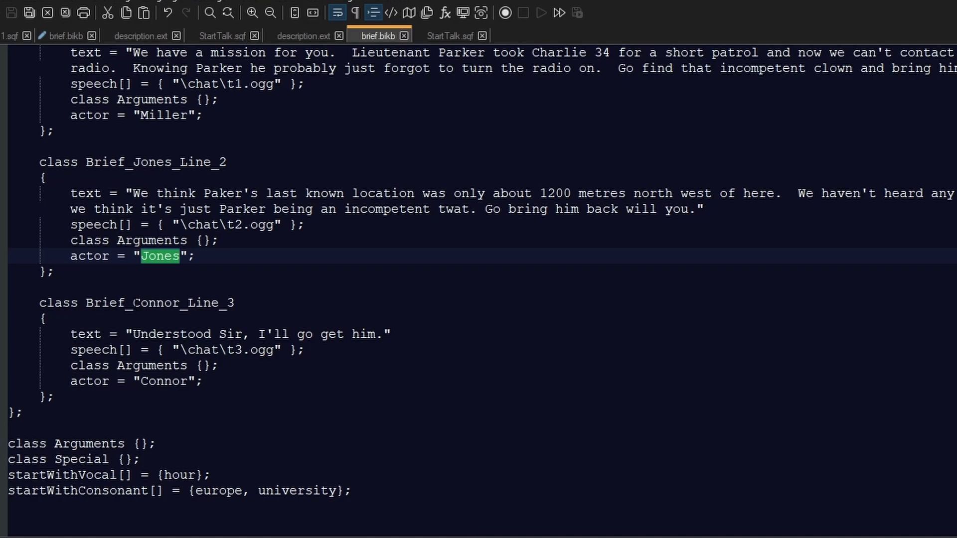
drag(133, 303, 172, 303)
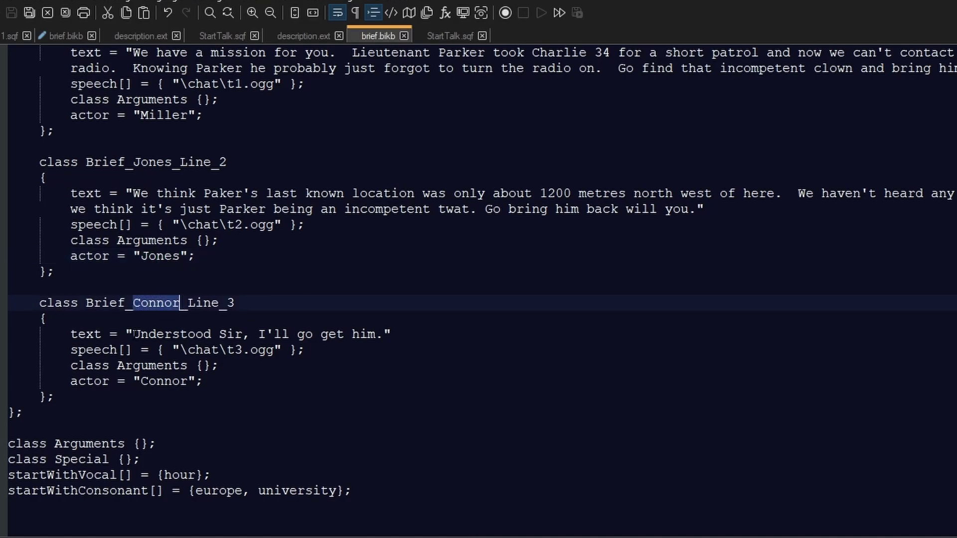
drag(133, 333, 382, 333)
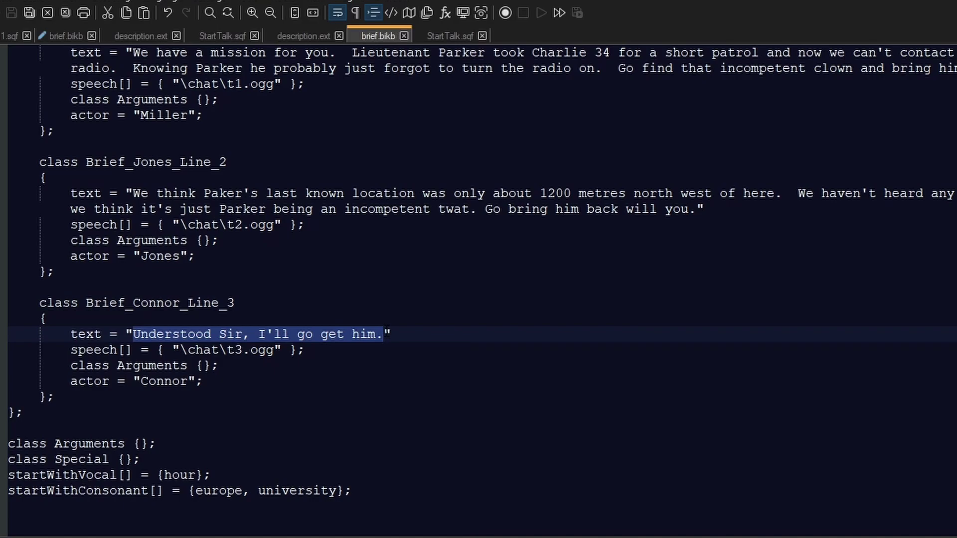
drag(189, 350, 272, 350)
click(231, 350)
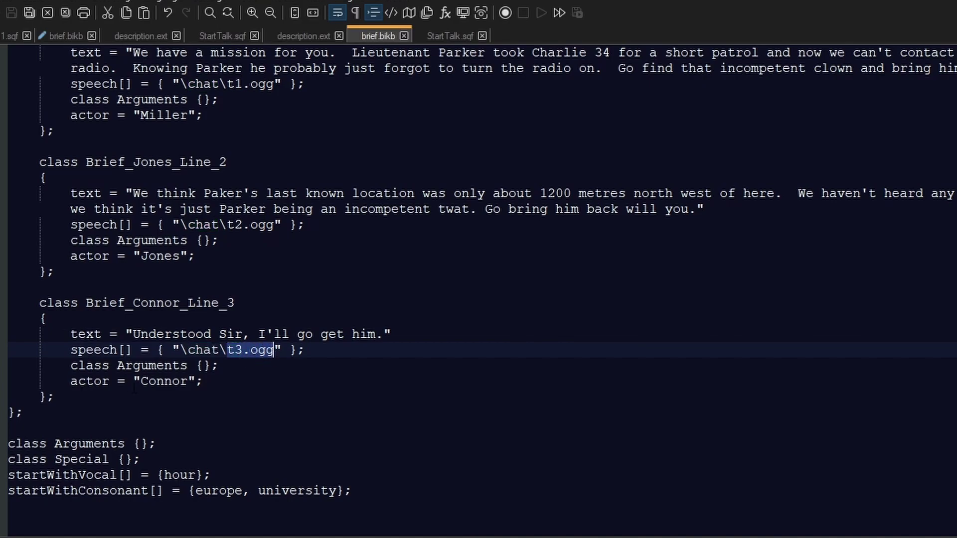
drag(141, 382, 186, 382)
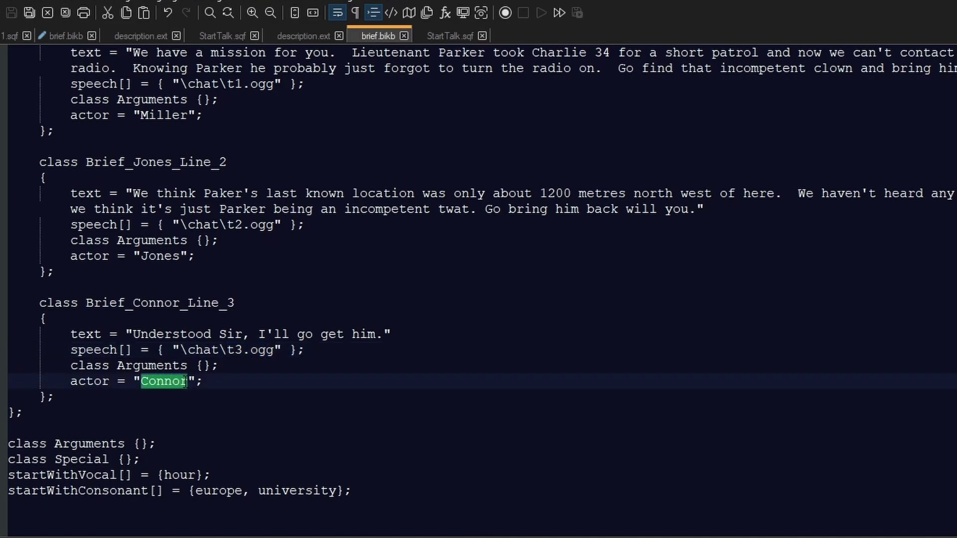
click(228, 382)
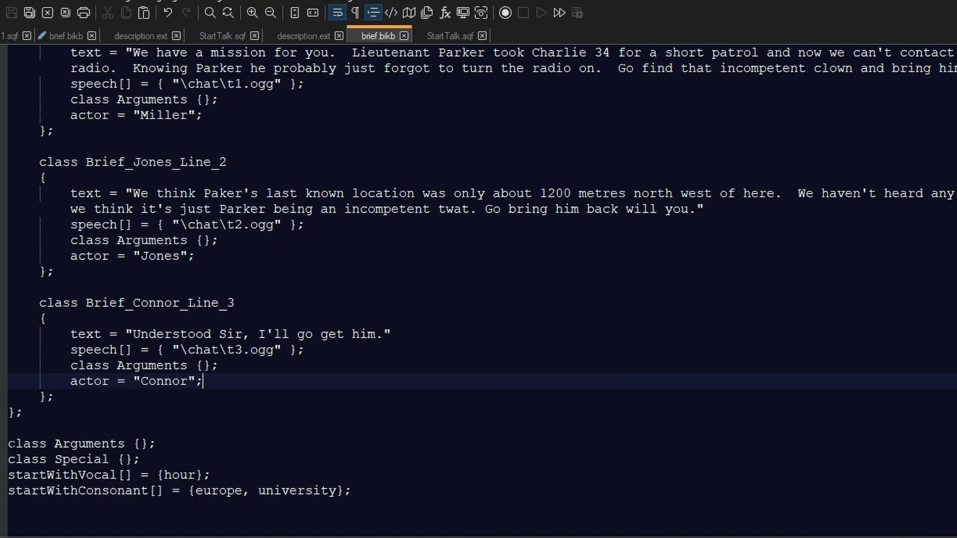
drag(8, 444, 375, 485)
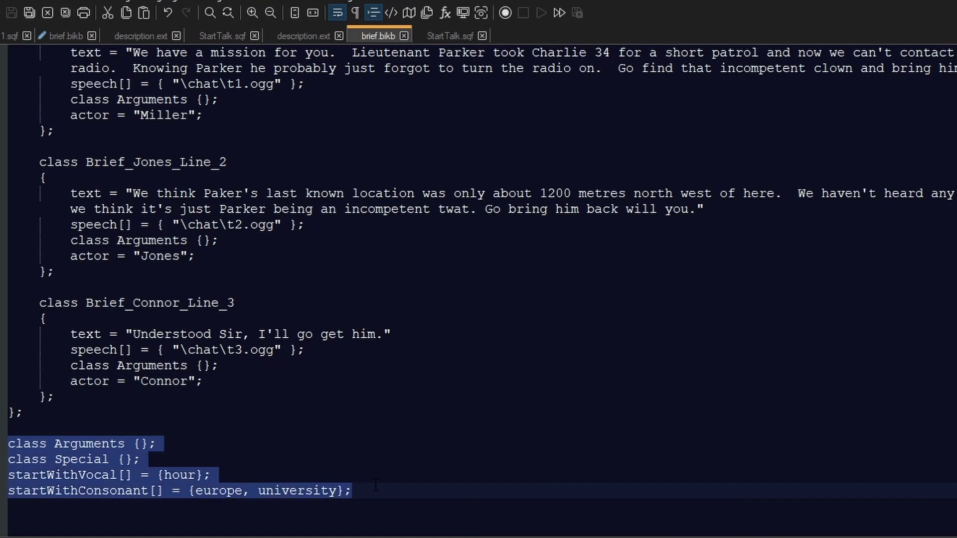
click(104, 408)
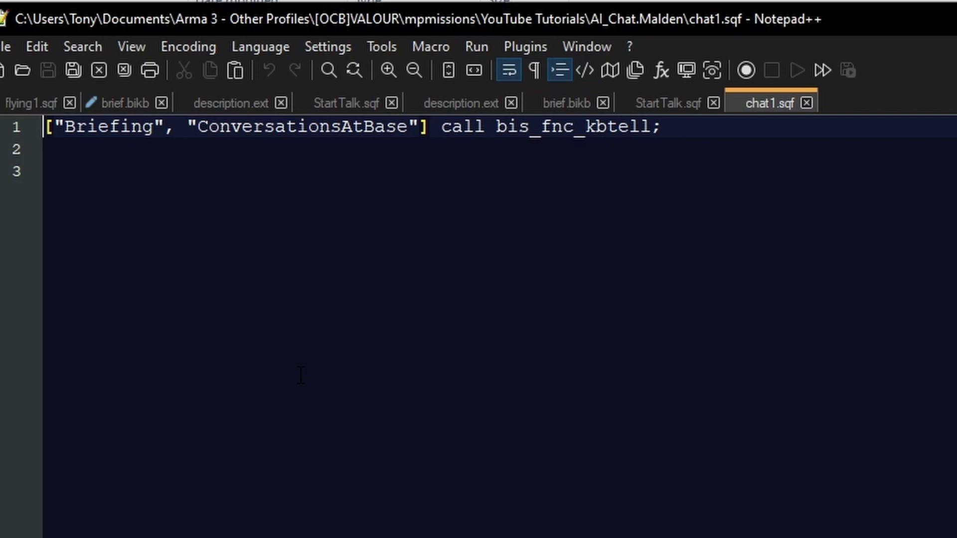
- Examine the bis_fnc_kbtell call in chat1.sqf and its Briefing and ConversationsAtBase arguments
drag(64, 133, 407, 136)
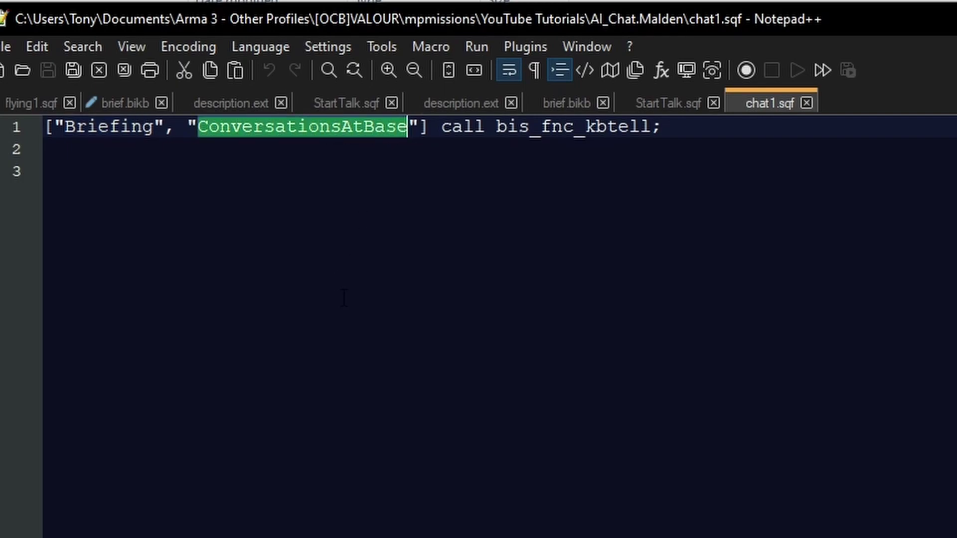
drag(442, 131, 640, 132)
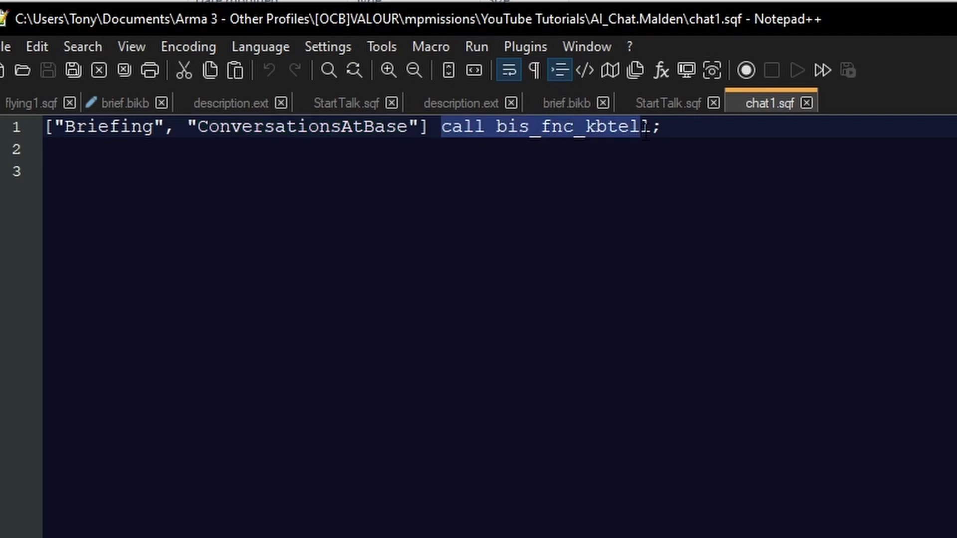
click(667, 131)
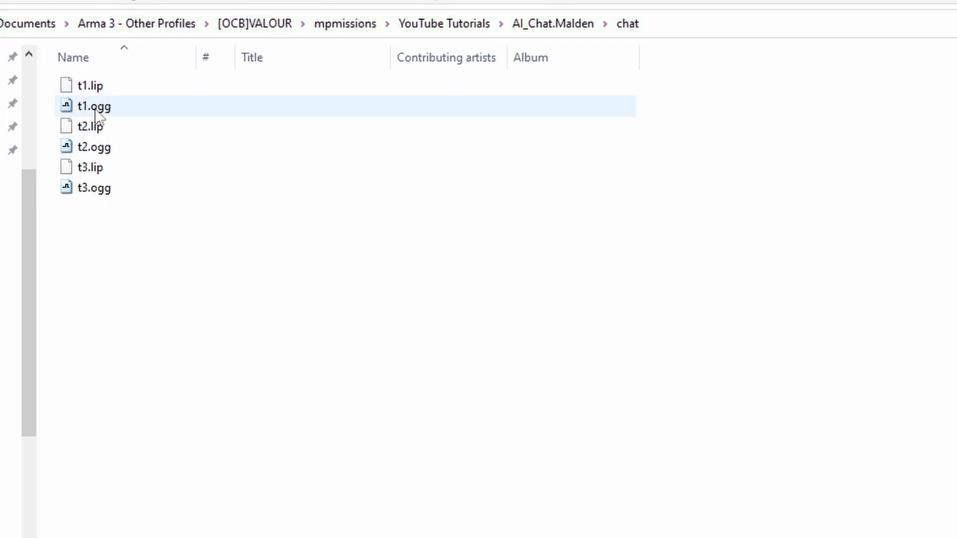
- Delete t1.lip, t2.lip and t3.lip from the mission's chat folder, keeping the .ogg files
click(94, 147)
click(96, 192)
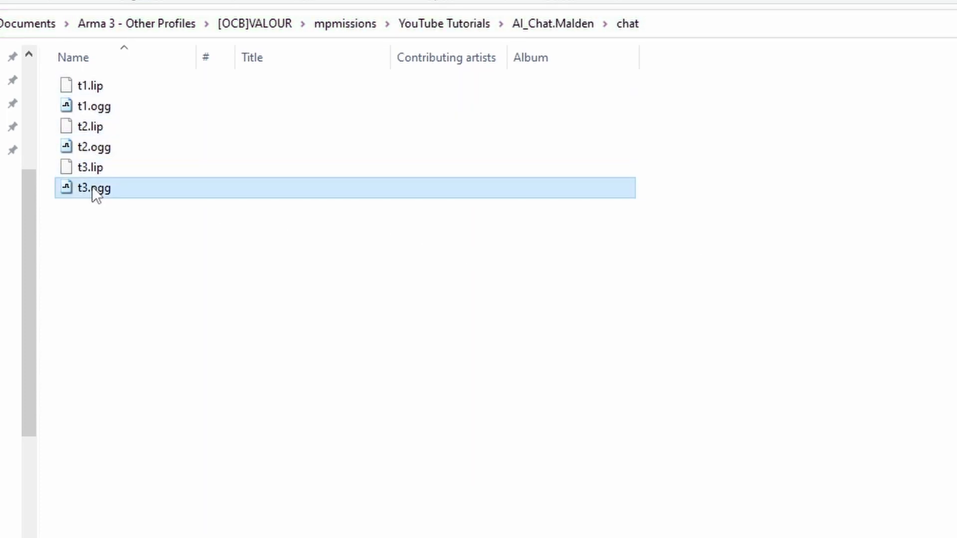
click(116, 87)
ctrl+click(108, 128)
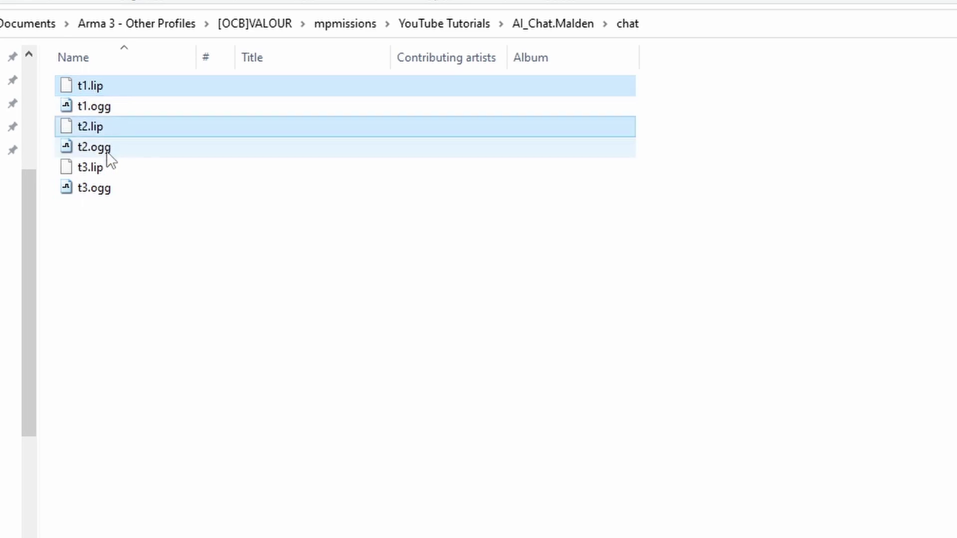
ctrl+click(102, 165)
key(Delete)
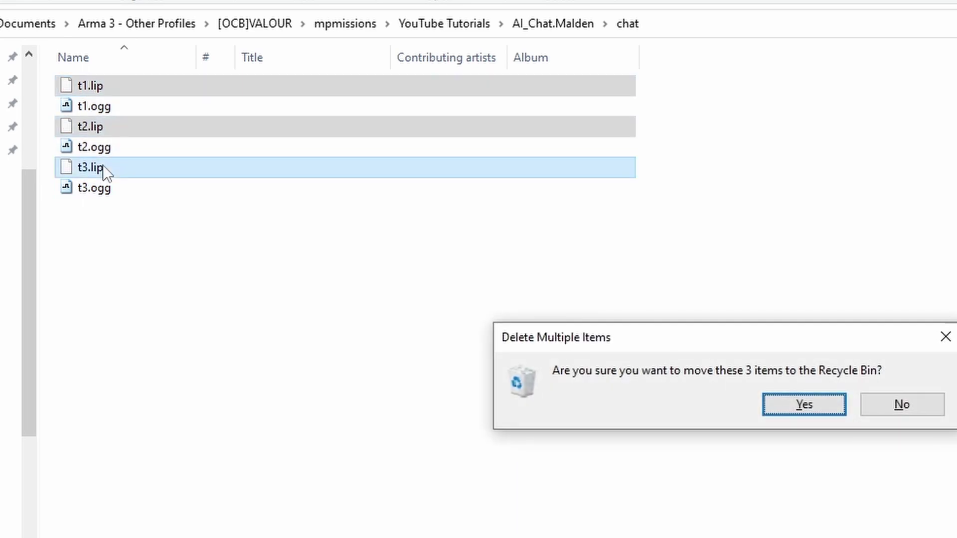
key(Return)
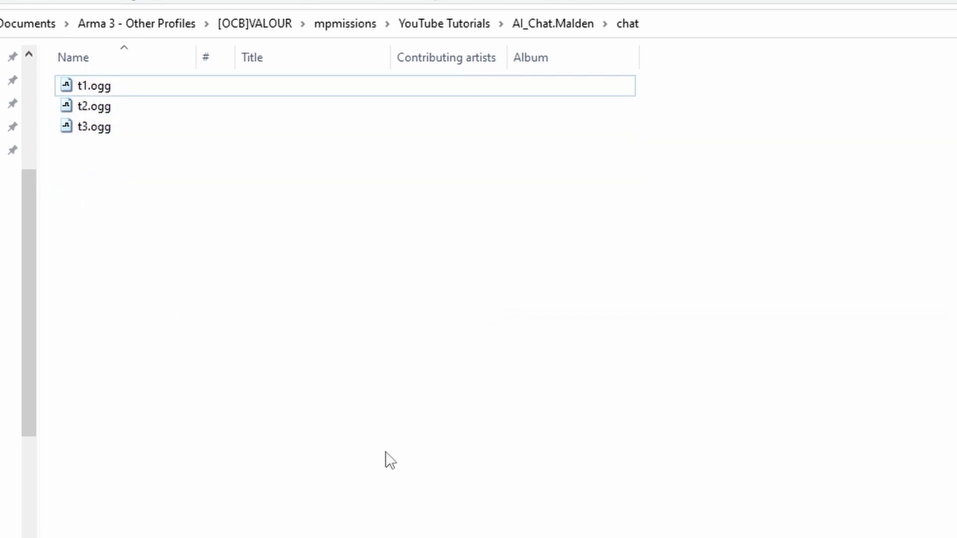
- Examine the voice recordings t1.ogg, t2.ogg and t3.ogg in the chat folder
click(93, 101)
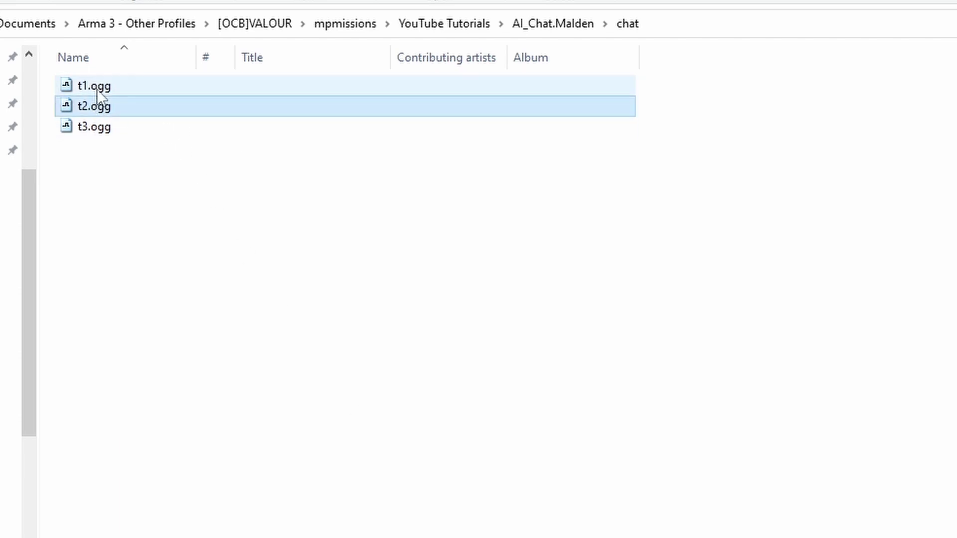
click(93, 132)
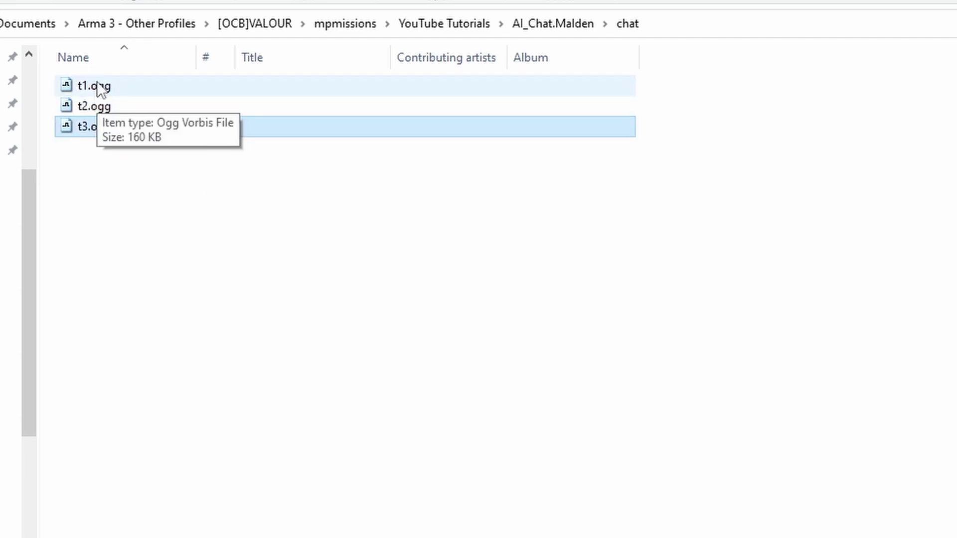
click(98, 88)
click(95, 107)
click(93, 129)
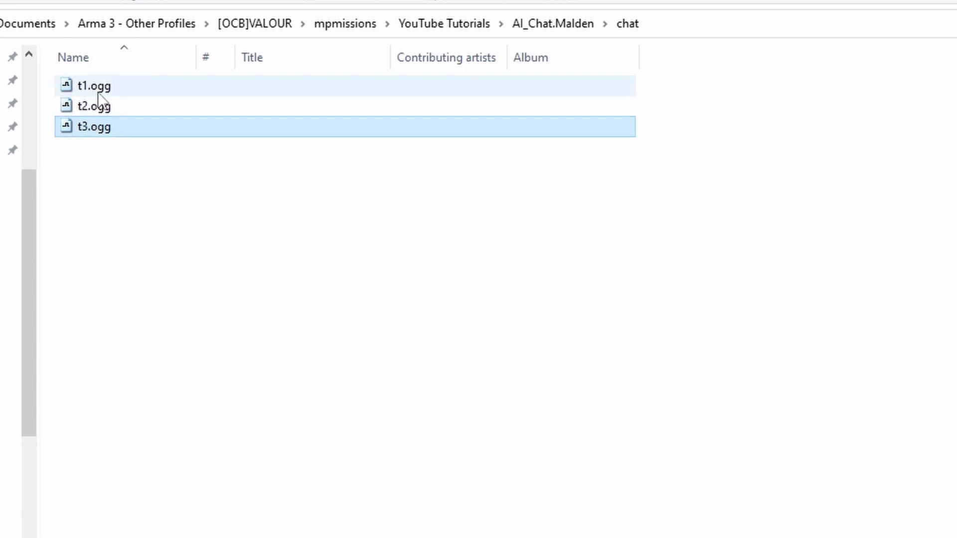
click(95, 86)
click(94, 112)
click(94, 129)
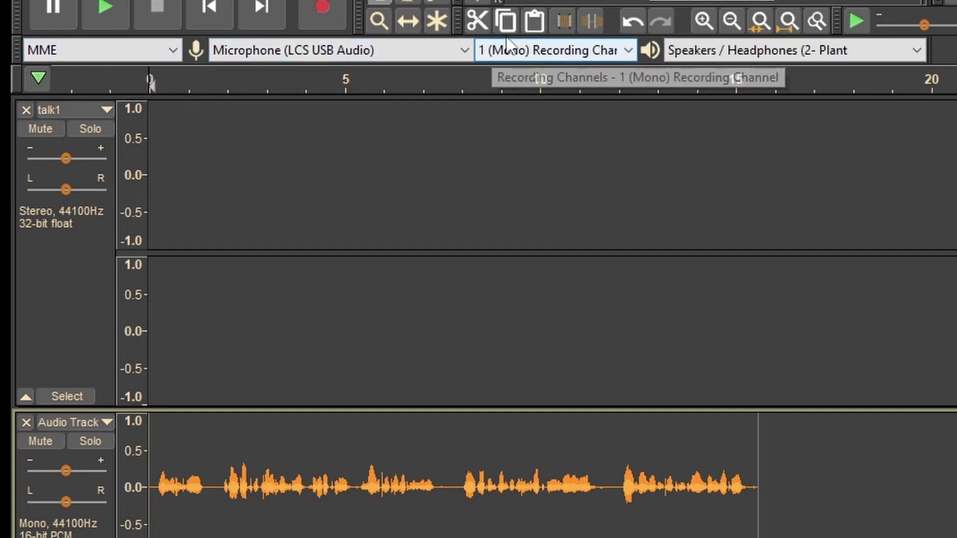
- Switch to Audacity and set the recording channels to 1 (Mono) Recording Channel
click(611, 55)
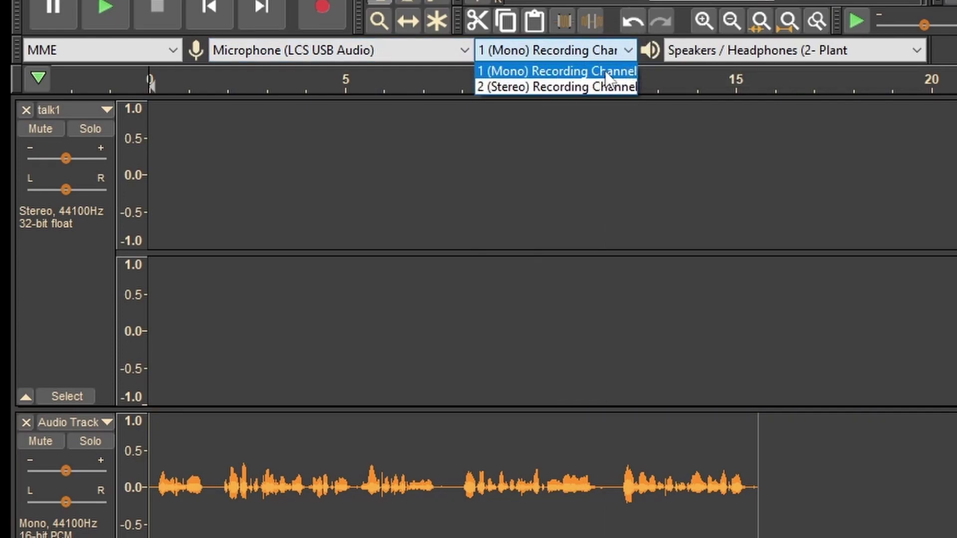
click(509, 74)
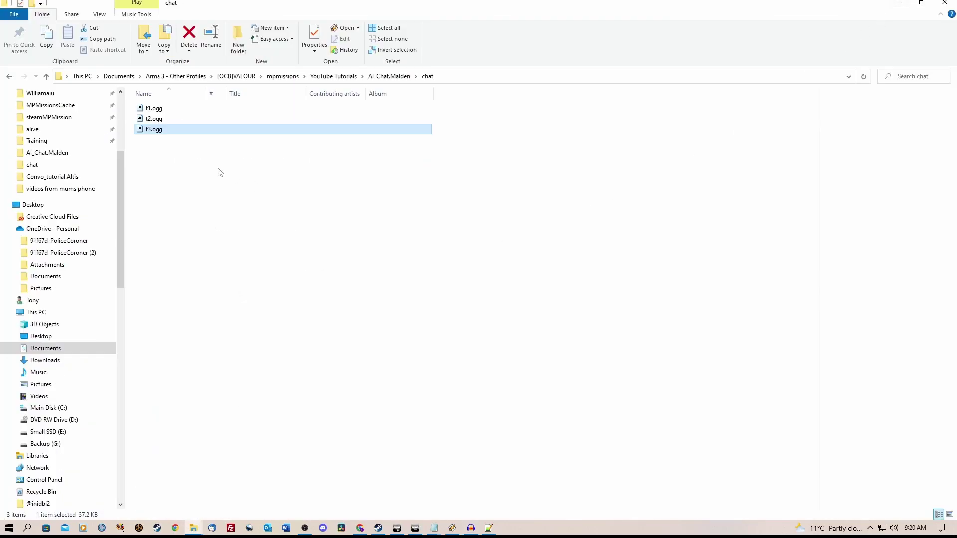
- Return to the chat folder in File Explorer and go through its three .ogg voice files one by one
click(161, 109)
key(Down)
key(Down)
key(Up)
key(Up)
key(Down)
key(Down)
key(Up)
key(Up)
click(157, 131)
- Switch to the Steam library and launch Arma 3 Tools
key(alt+Tab)
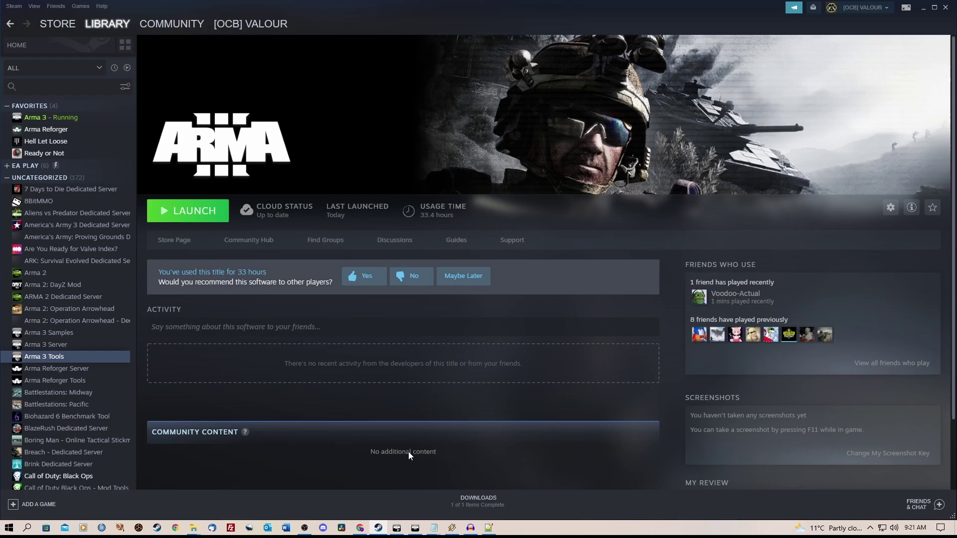
click(188, 214)
click(506, 312)
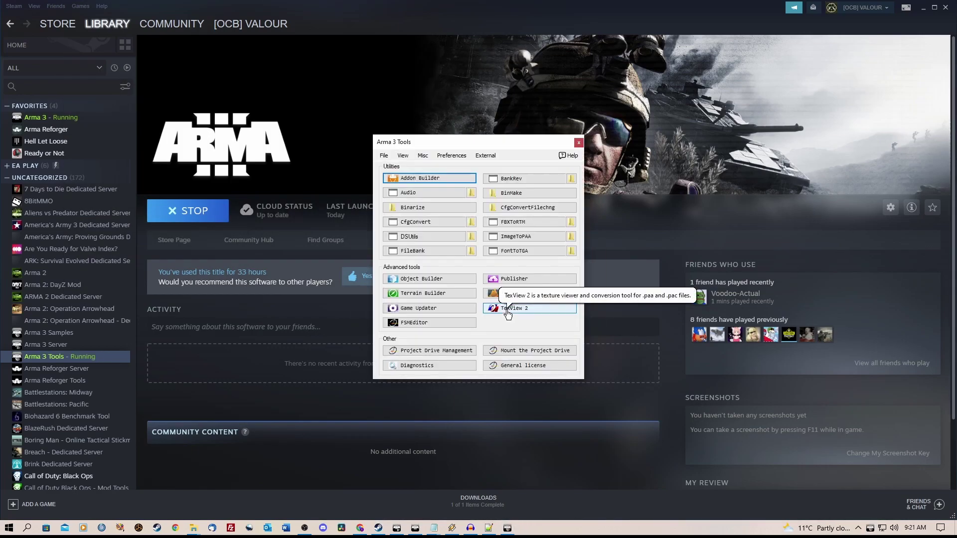
- Bring up the chat folder as a smaller, narrowed File Explorer window and place the Arma 3 Tools window beside it
right_click(194, 531)
click(190, 480)
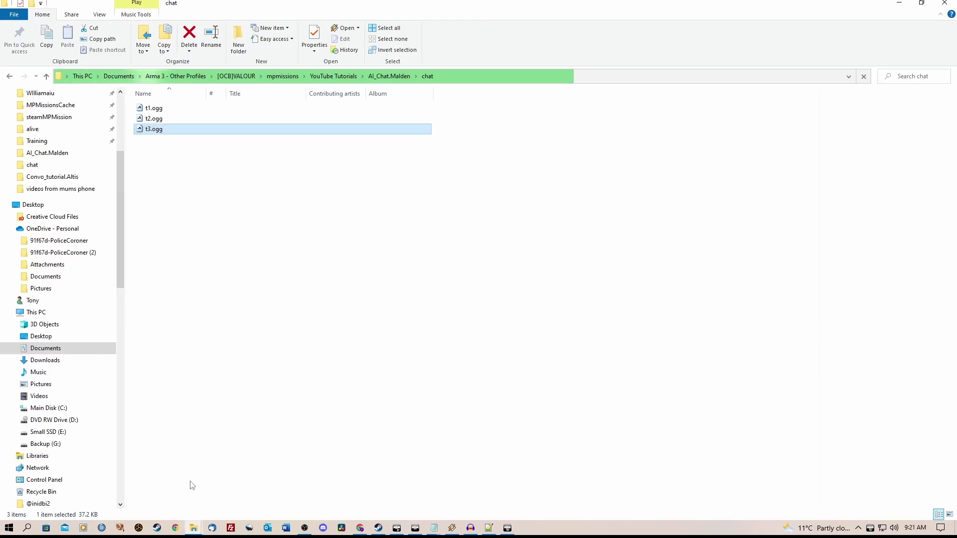
double_click(536, 8)
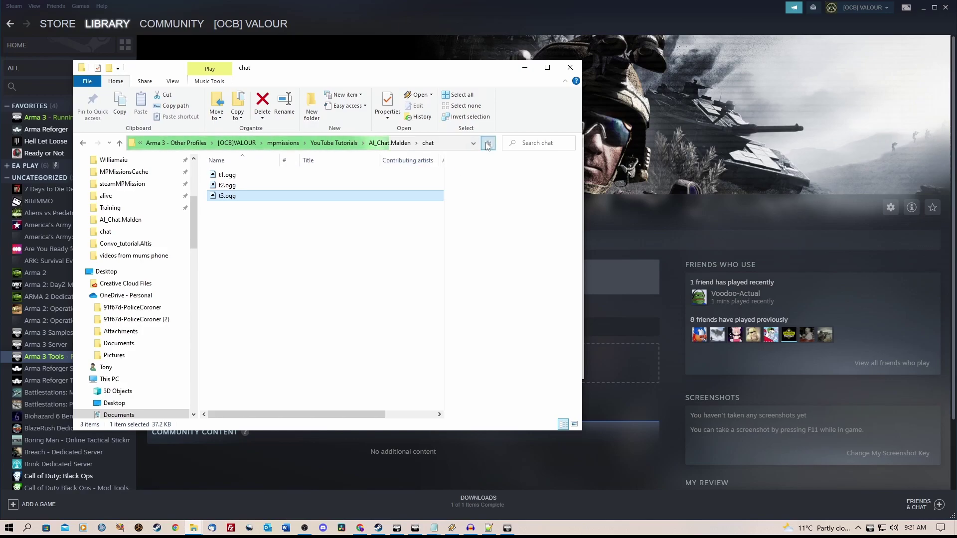
drag(584, 98, 417, 100)
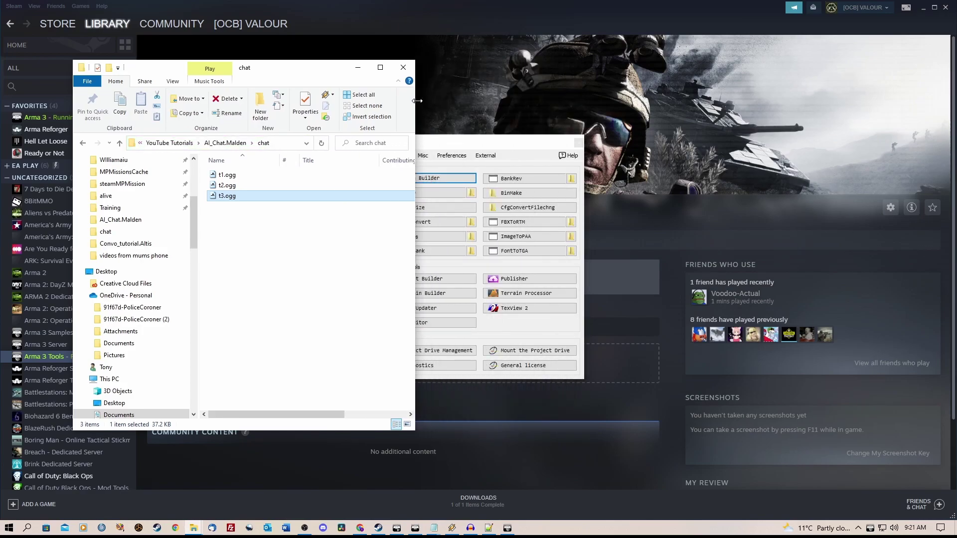
drag(455, 145, 521, 78)
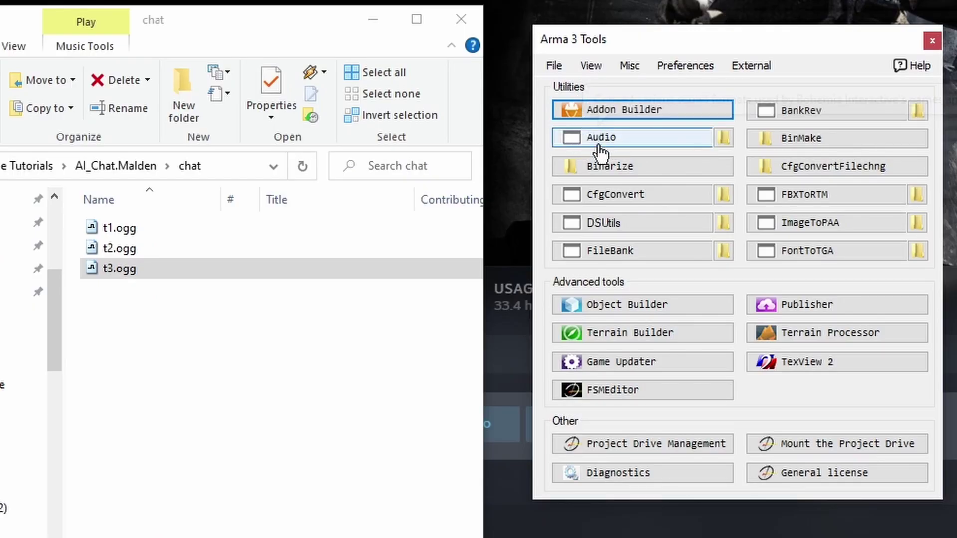
- Open the installation folder of the Audio utility from Arma 3 Tools
click(723, 139)
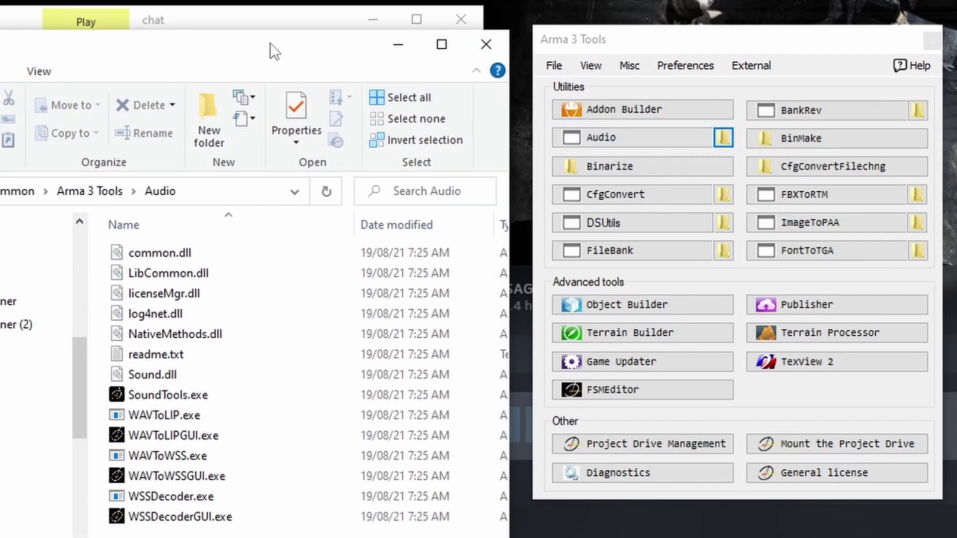
- Place the Audio folder window beside the chat folder and run t1.ogg through WAVToLIP.exe to create its lip file
drag(268, 43, 878, 12)
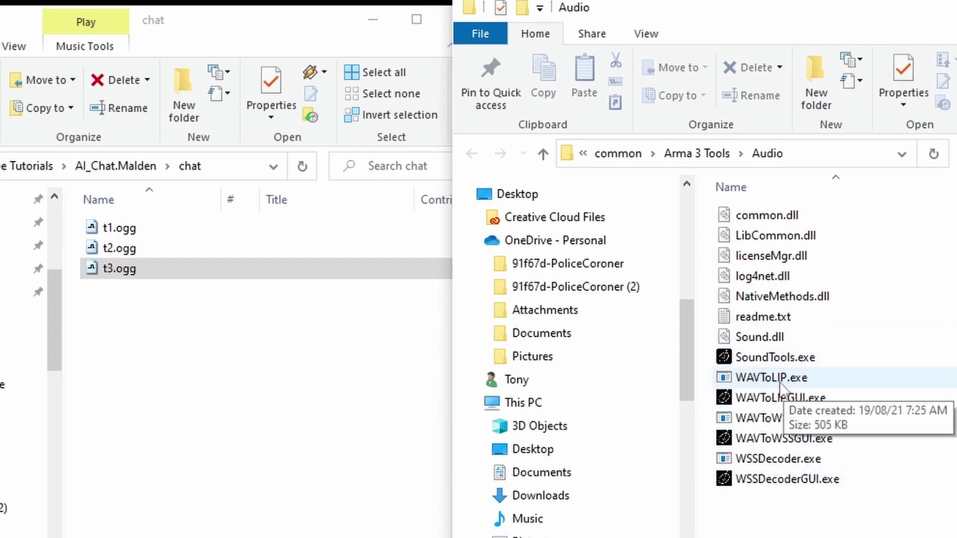
drag(294, 25, 219, 29)
click(49, 228)
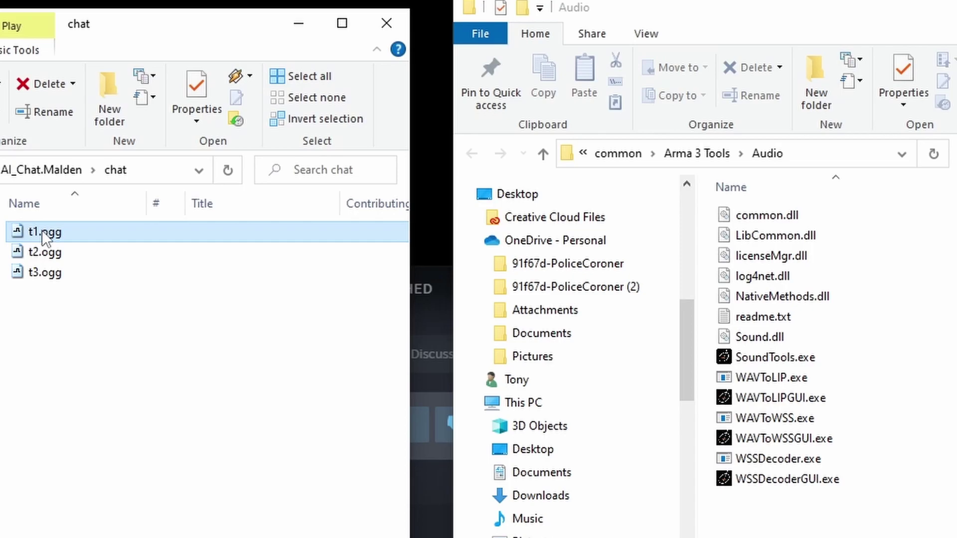
drag(41, 231, 758, 380)
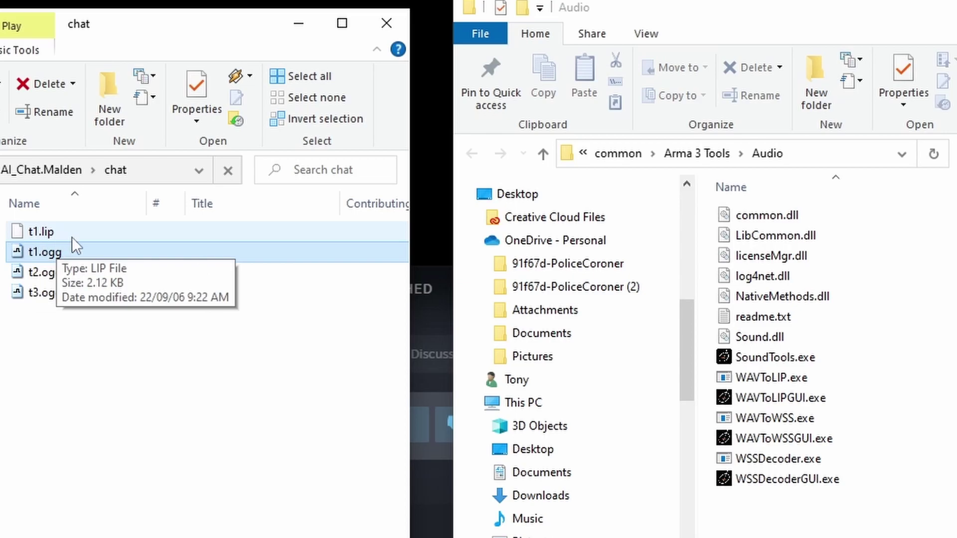
- Create the lip files for t2.ogg and t3.ogg by passing each through WAVToLIP.exe
click(45, 275)
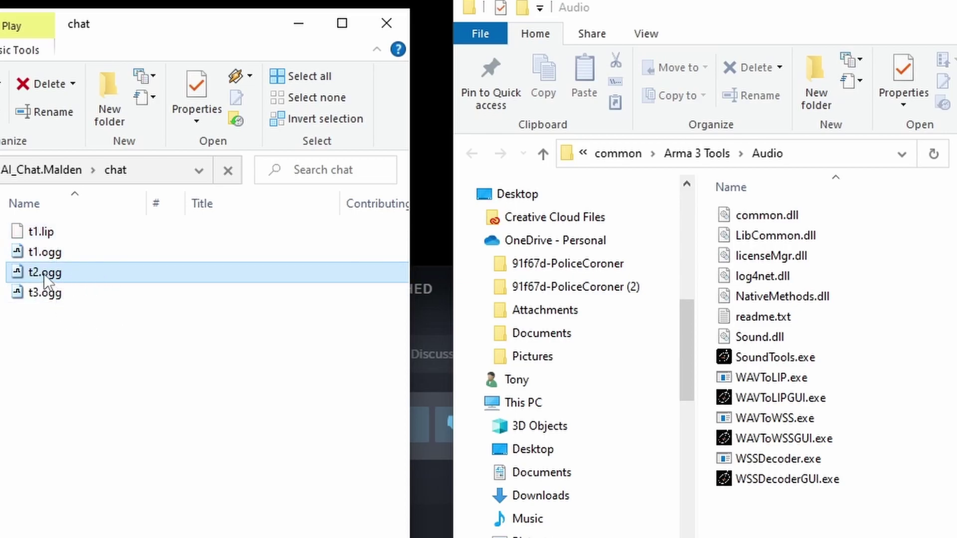
drag(47, 280, 754, 377)
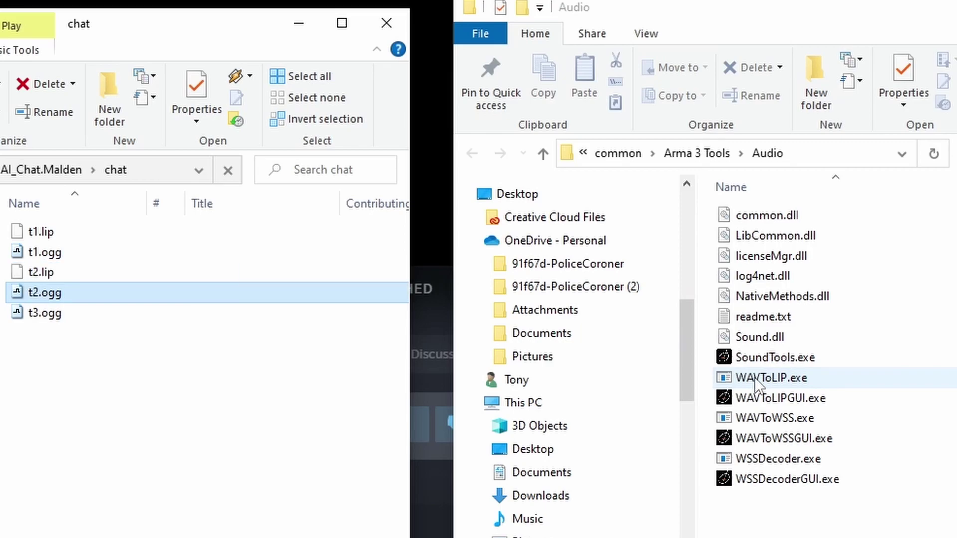
click(81, 315)
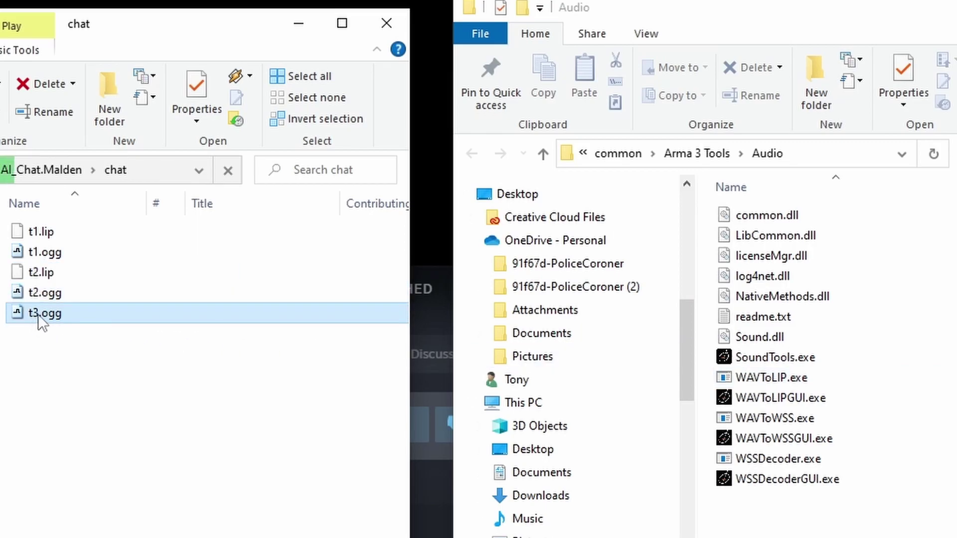
drag(38, 314, 756, 376)
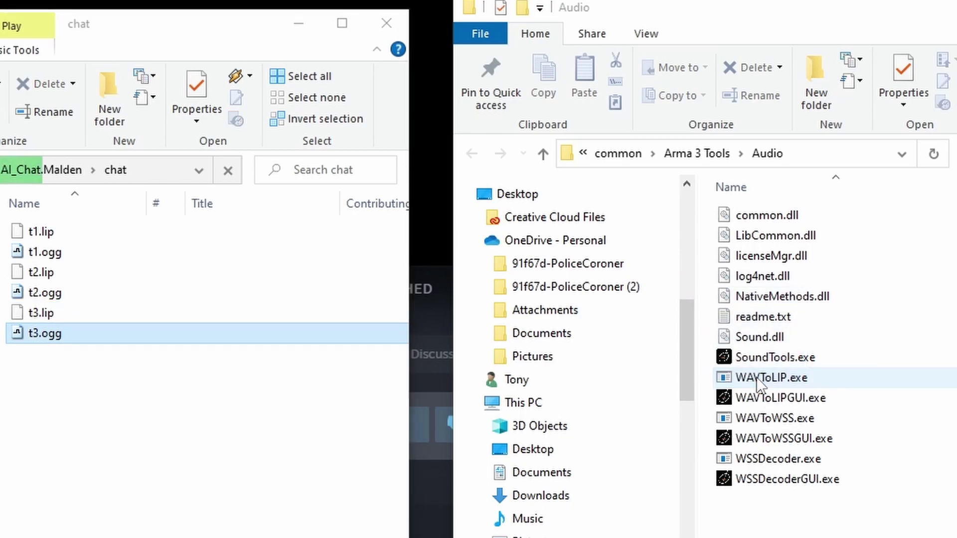
click(95, 310)
click(83, 231)
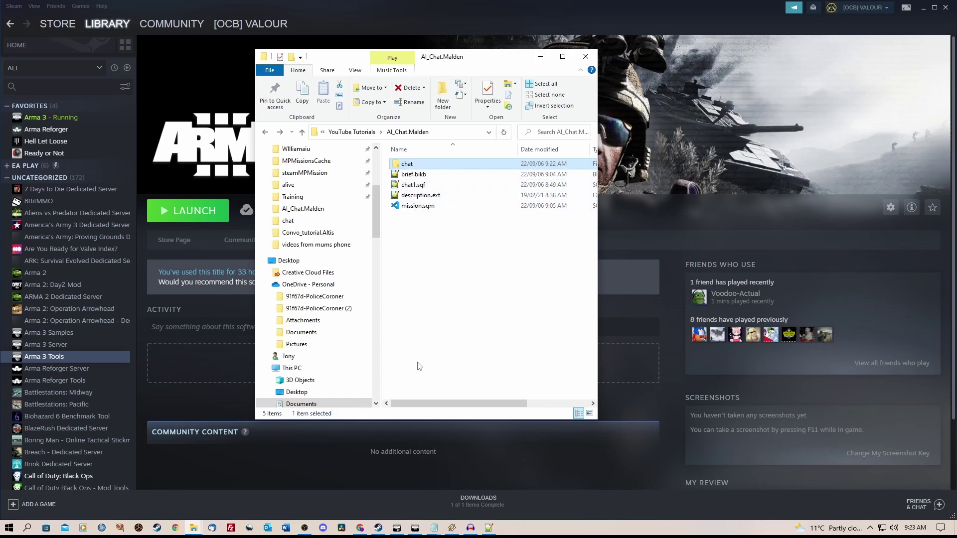
- Switch to the Arma 3 editor and review the attributes of the trigger by the table, especially its On Activation call to chat1.sqf
key(alt+Tab)
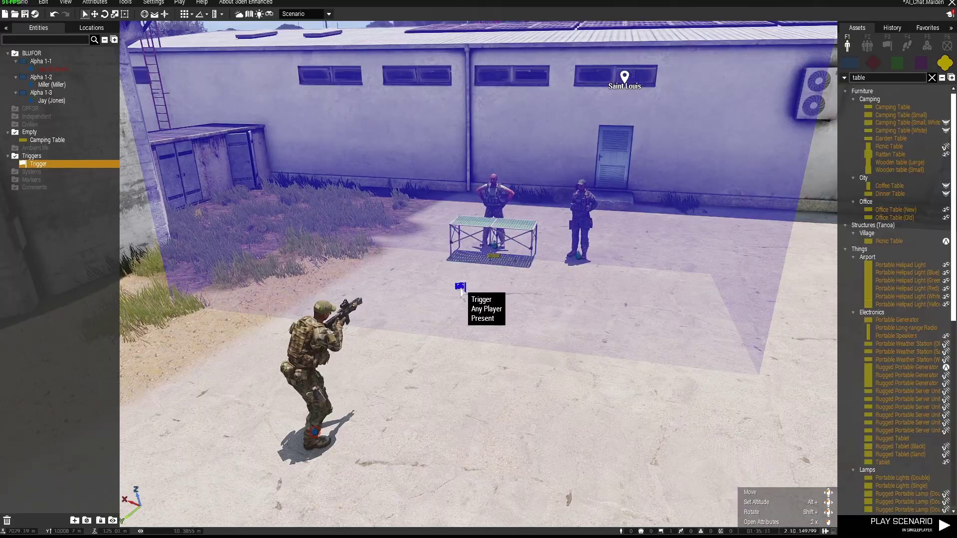
double_click(459, 287)
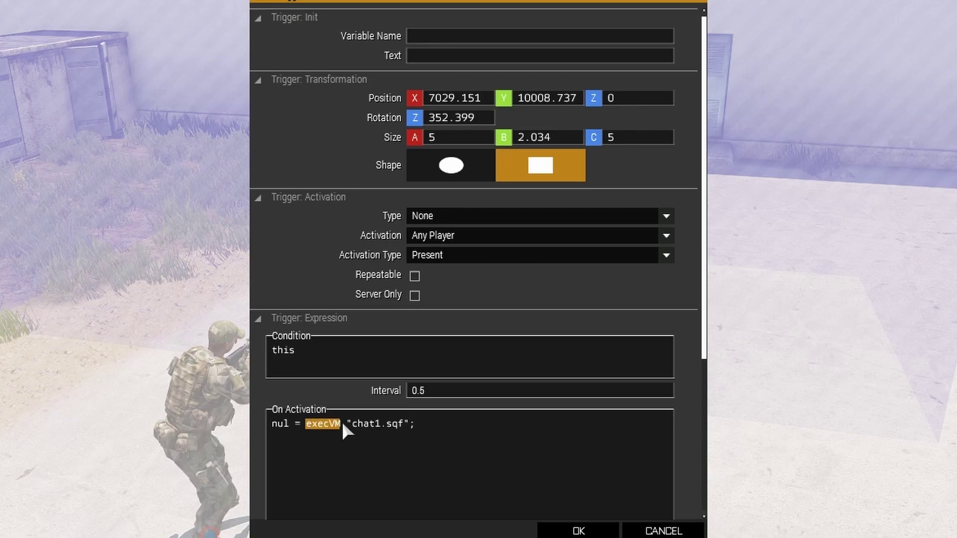
drag(351, 421, 377, 426)
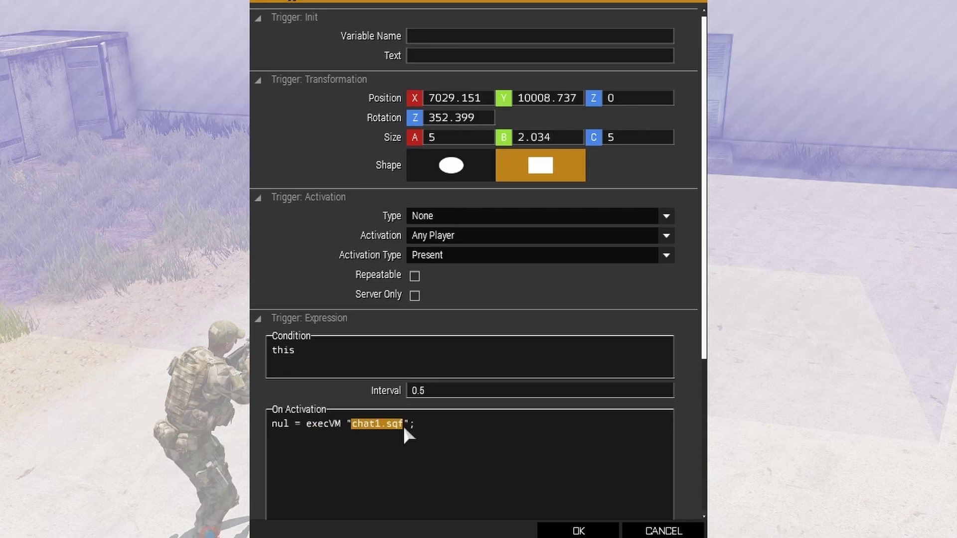
click(426, 422)
scroll(459, 269, down, 5)
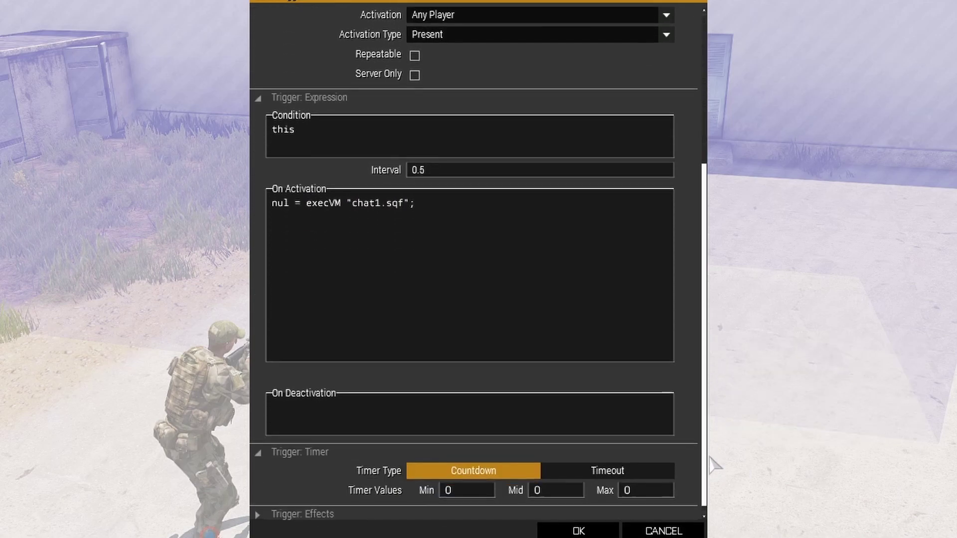
scroll(684, 258, up, 5)
scroll(685, 259, down, 5)
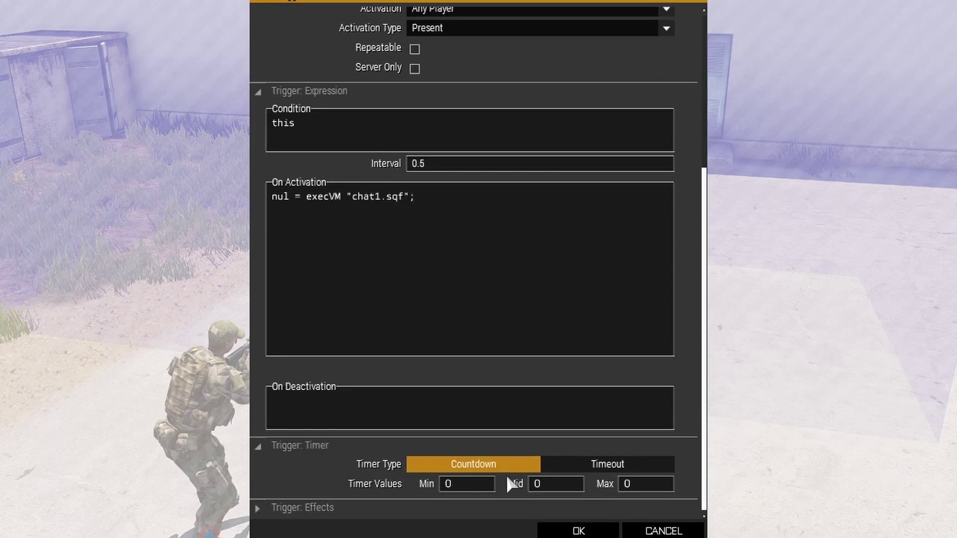
scroll(689, 356, up, 5)
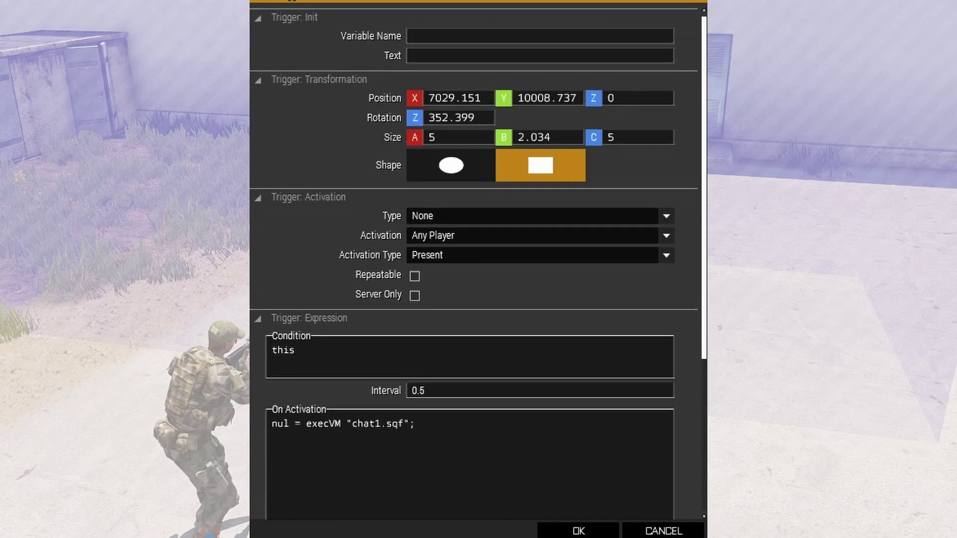
click(578, 531)
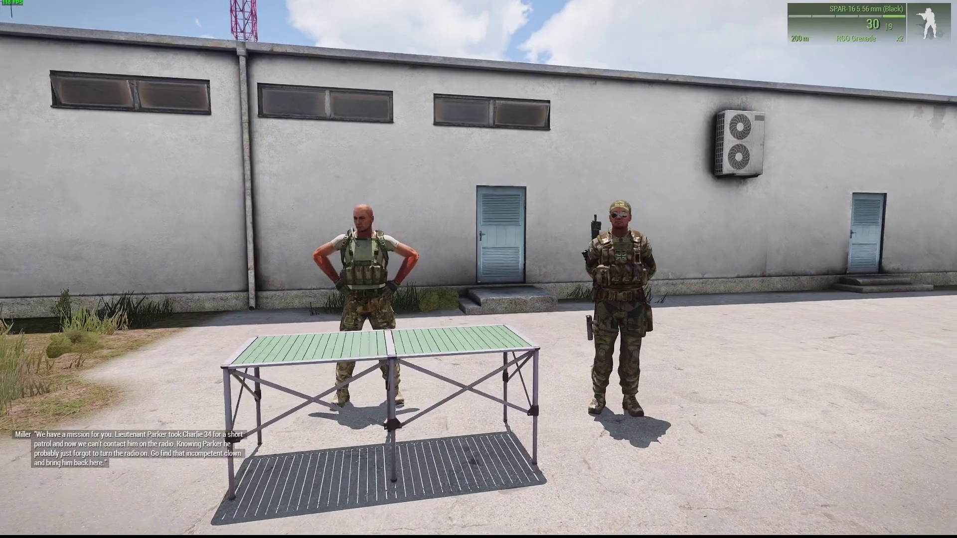
- Walk up to the camping table and around the two briefing soldiers in the running scenario to test the voiced conversation
key(w)
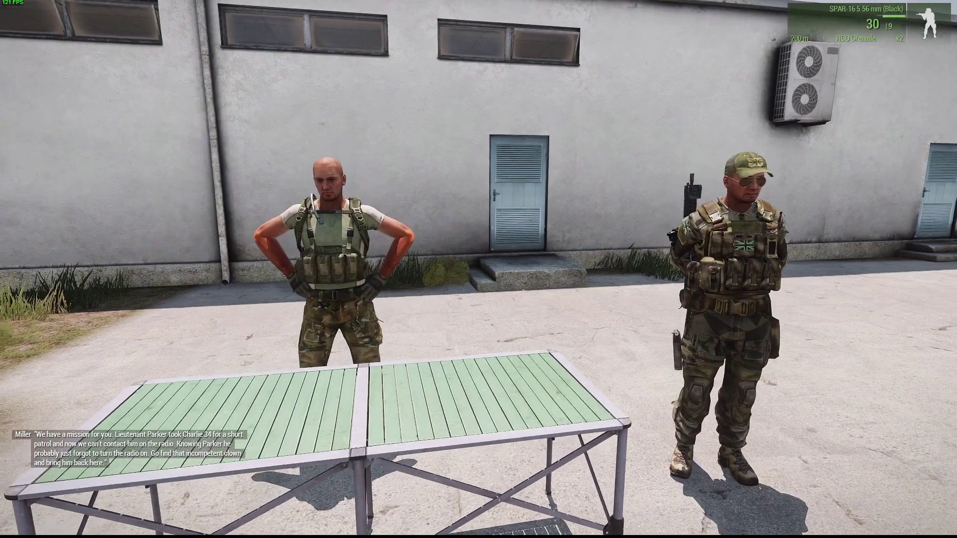
key(w)
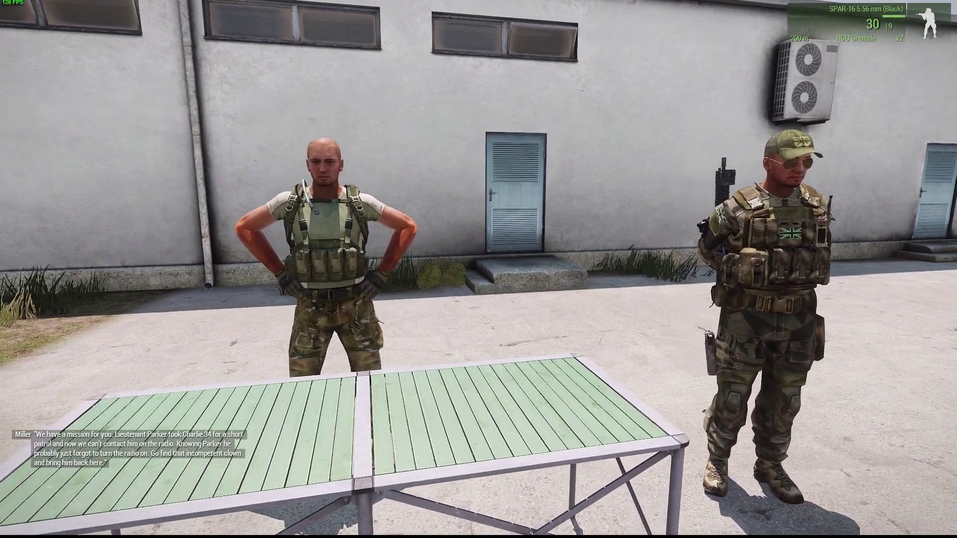
mouse_move(478, 269)
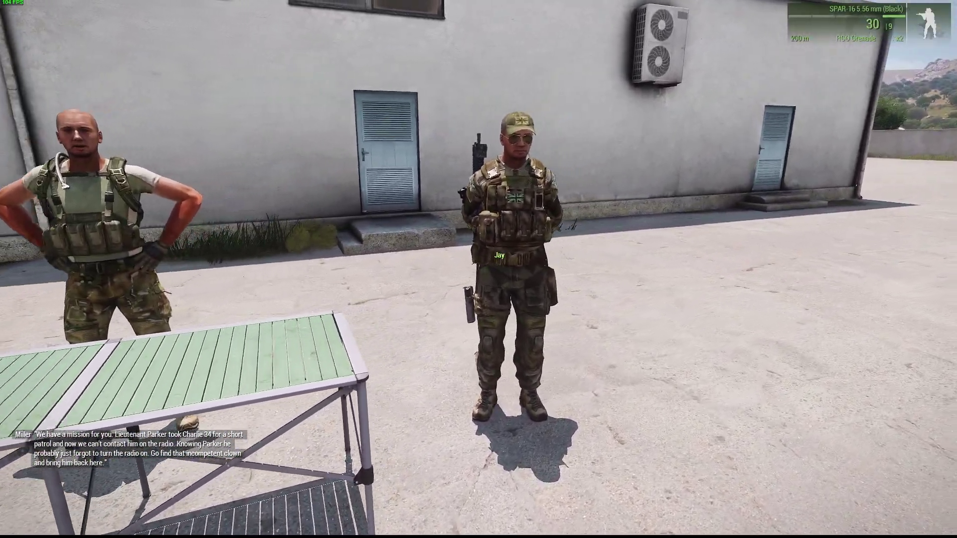
key(w)
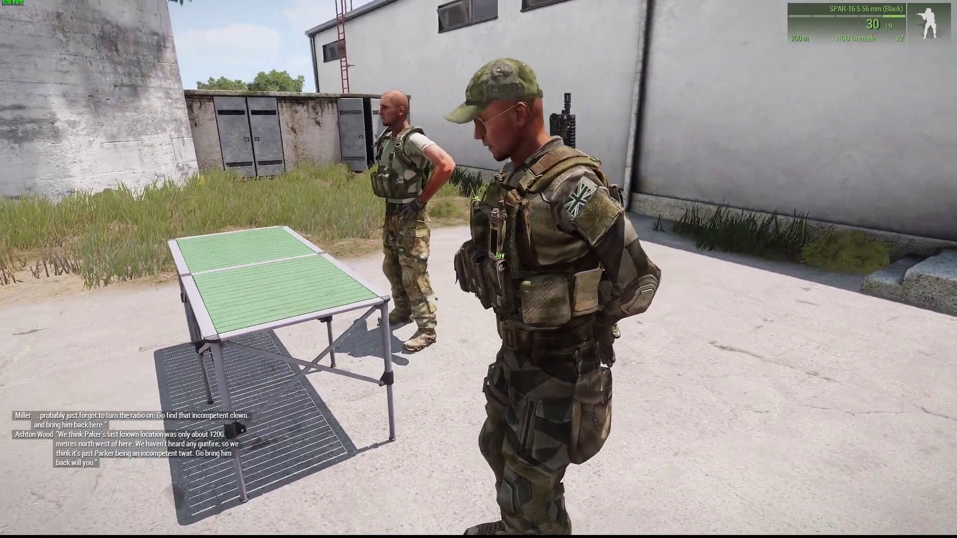
key(d)
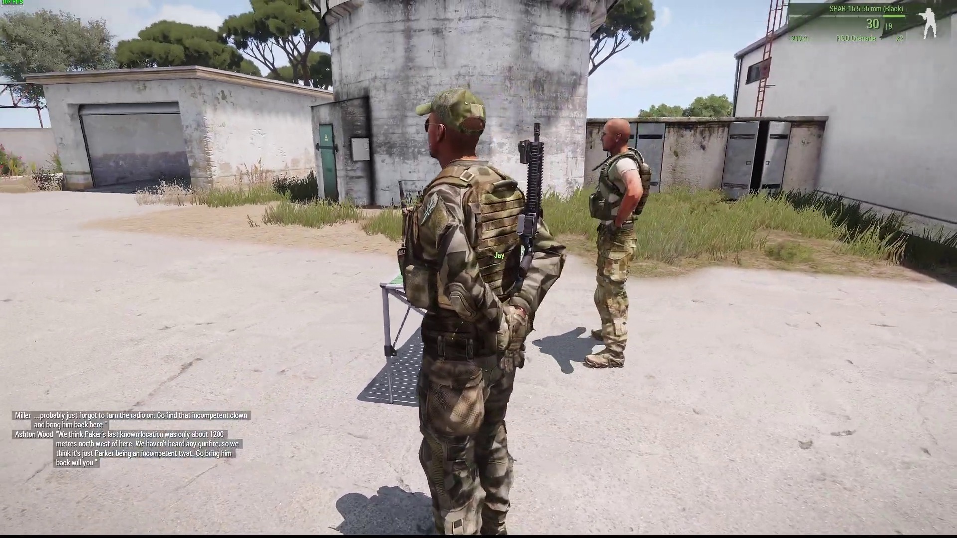
key(d)
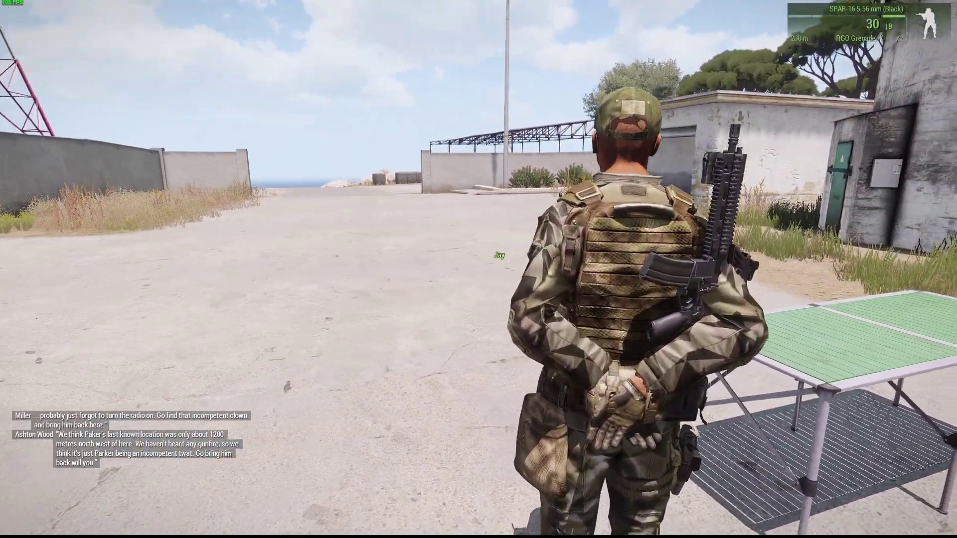
key(a)
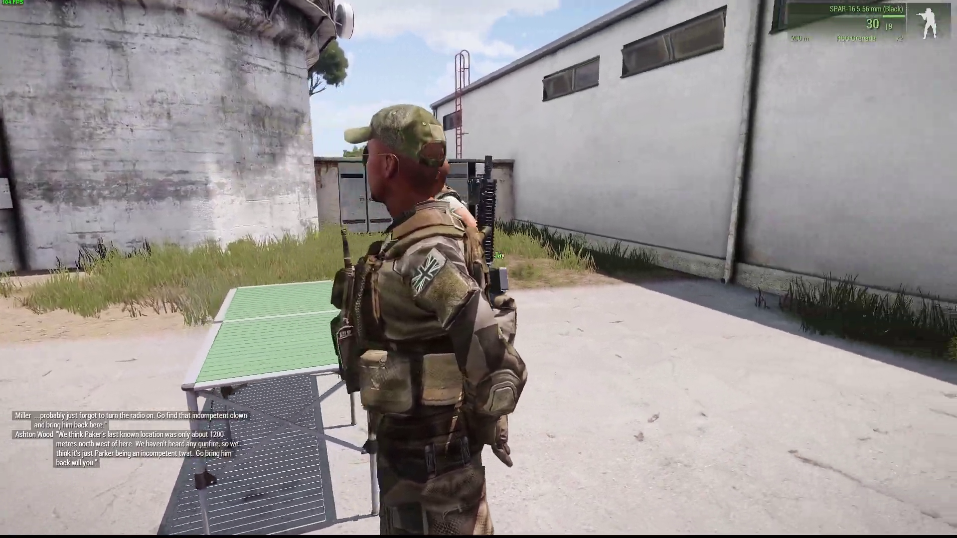
key(s)
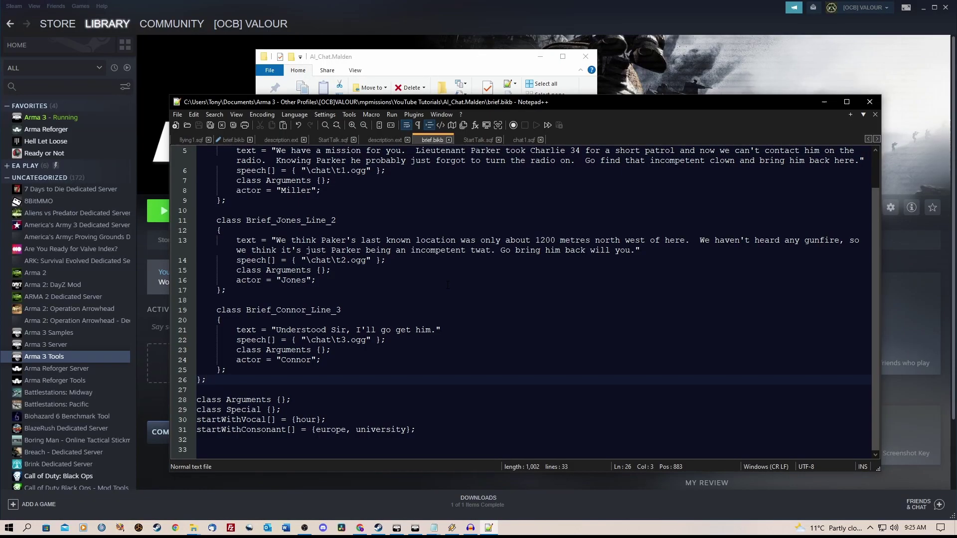
- Switch to brief.bikb in Notepad++ and examine its sentence classes, highlighting the Brief_Miller_Line_1 and Brief_Connor_Line_3 blocks
scroll(450, 282, up, 2)
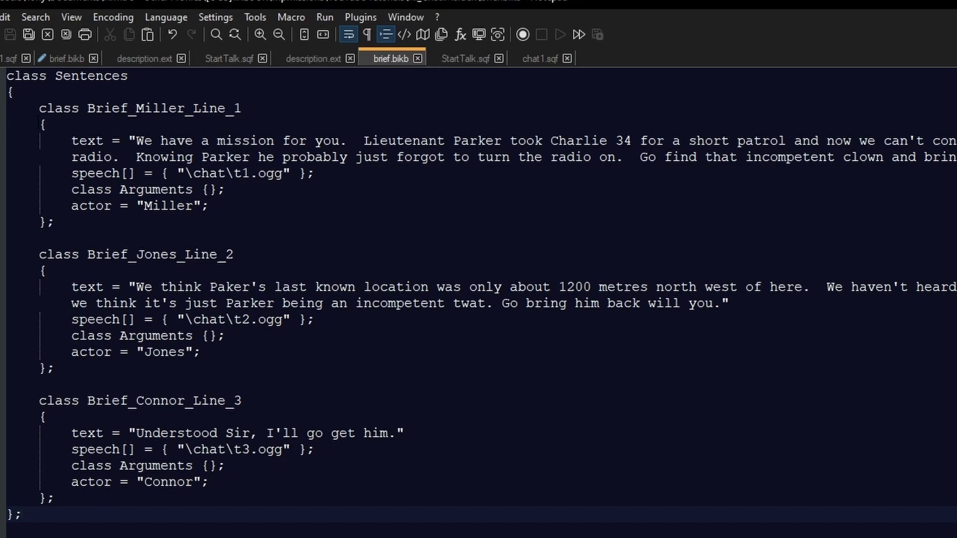
drag(39, 108, 269, 217)
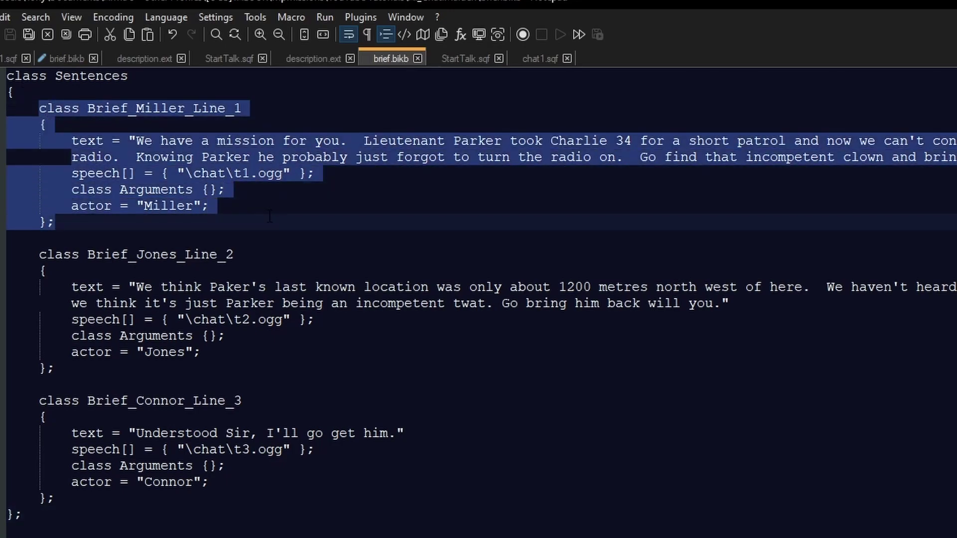
scroll(247, 476, down, 1)
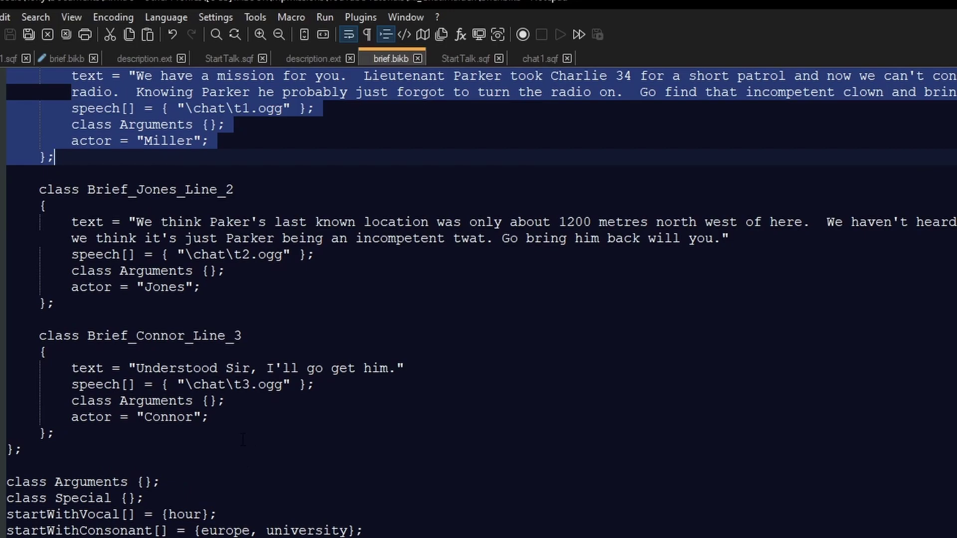
scroll(243, 440, up, 1)
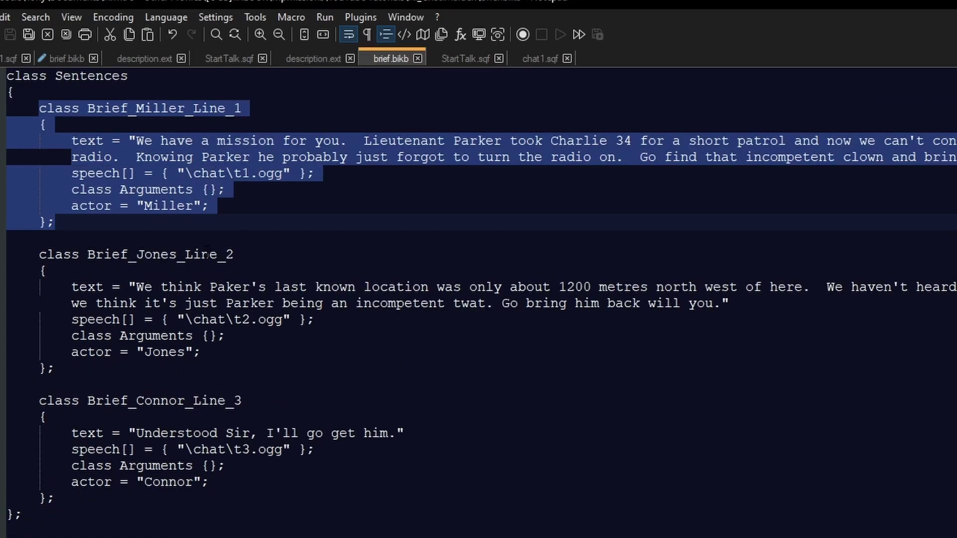
click(208, 254)
click(225, 401)
scroll(312, 442, down, 1)
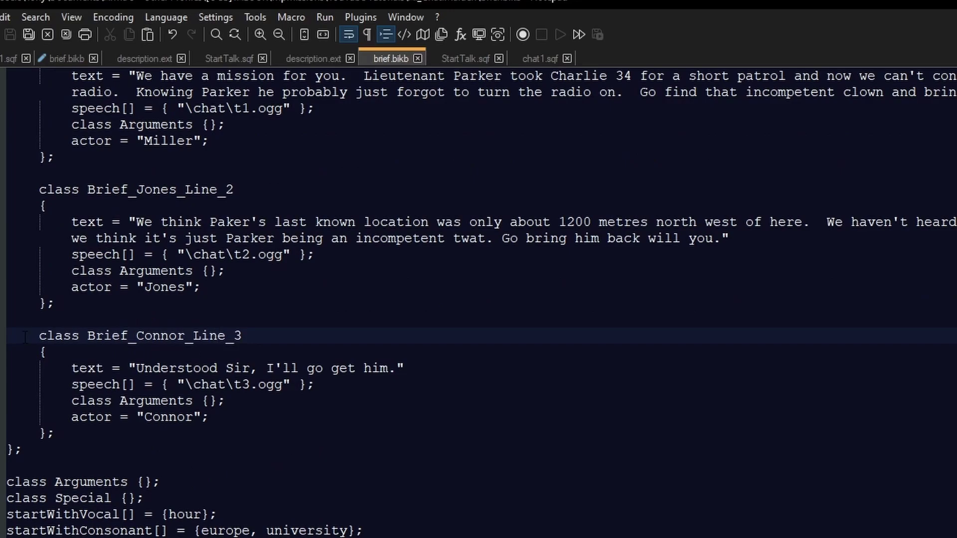
drag(38, 337, 285, 429)
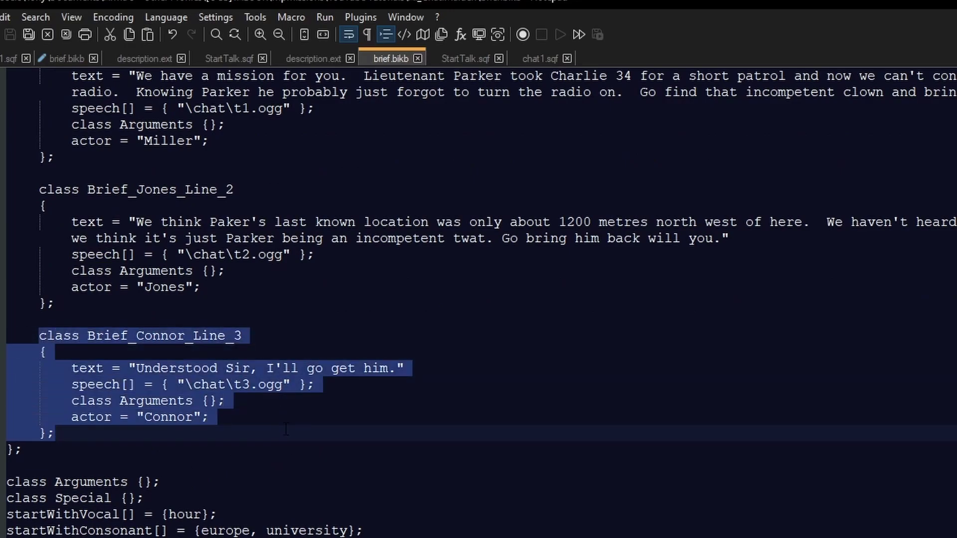
click(86, 434)
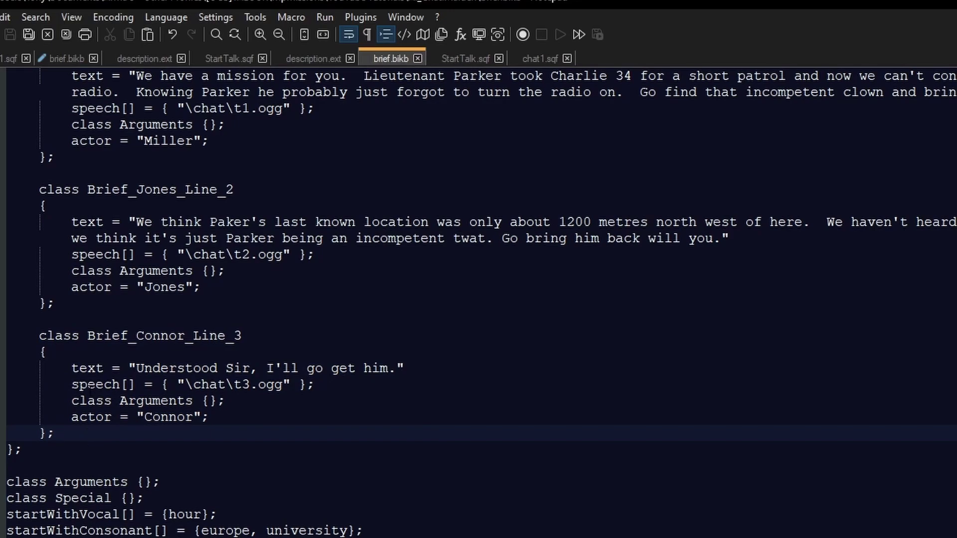
- Compare the text entries of the three sentence classes in brief.bikb, then highlight the three class blocks in order
scroll(174, 376, up, 1)
drag(152, 157, 250, 157)
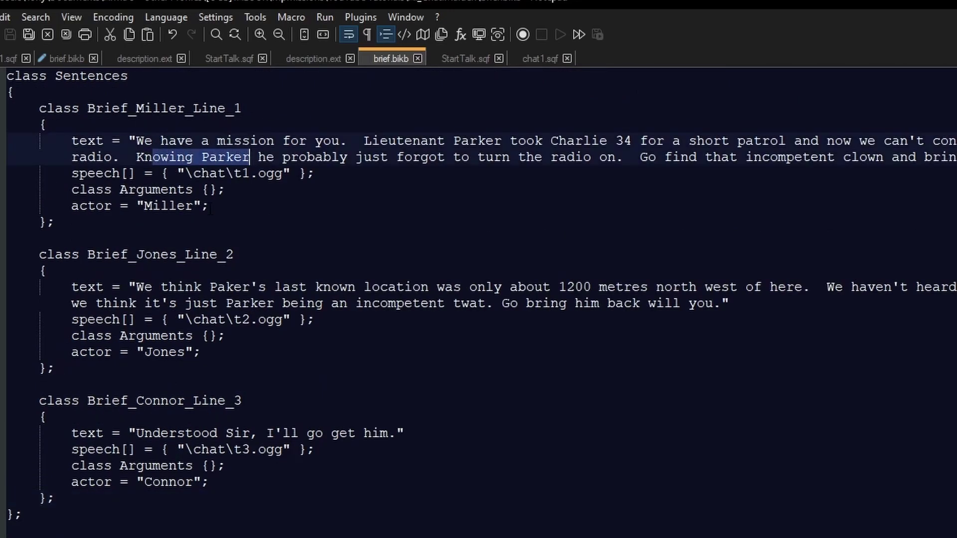
drag(168, 287, 209, 288)
drag(176, 433, 211, 433)
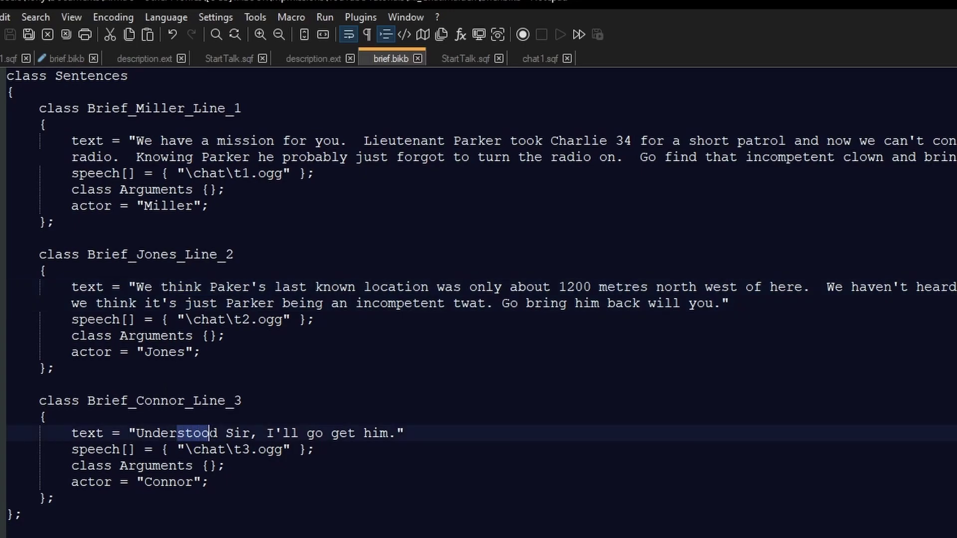
drag(15, 92, 255, 218)
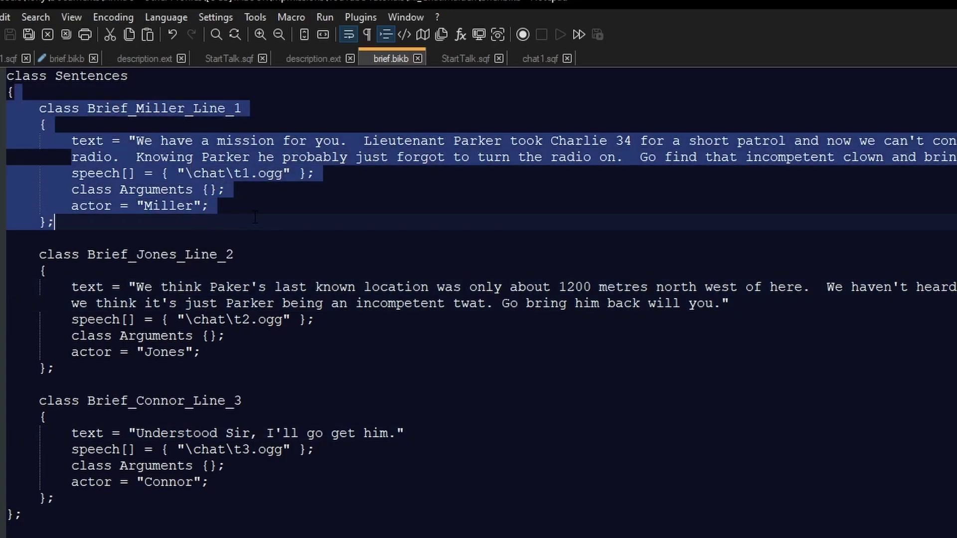
drag(170, 243, 259, 357)
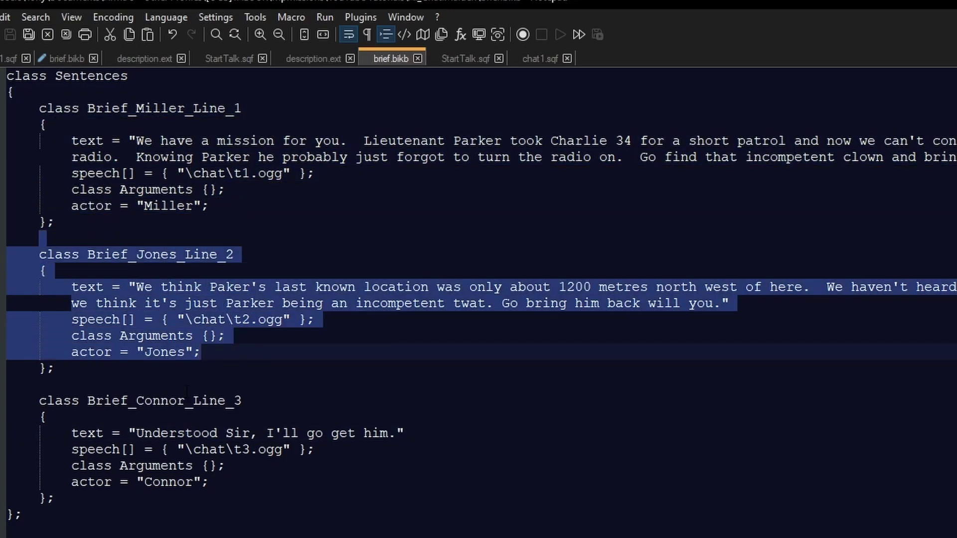
drag(187, 387, 271, 476)
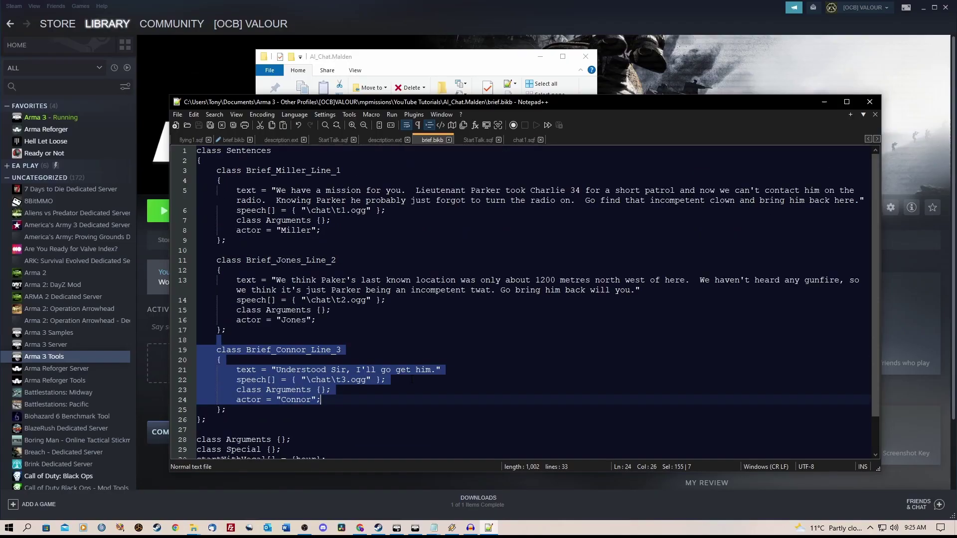
- Look over the AI_Chat.Malden mission folder in File Explorer, especially mission.sqm, and return to description.ext in Notepad++
key(alt+Tab)
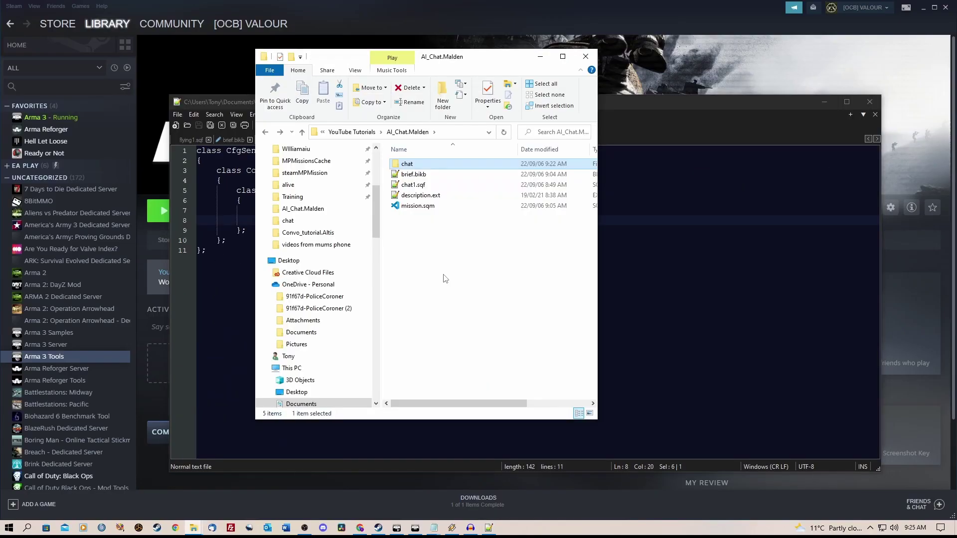
click(410, 206)
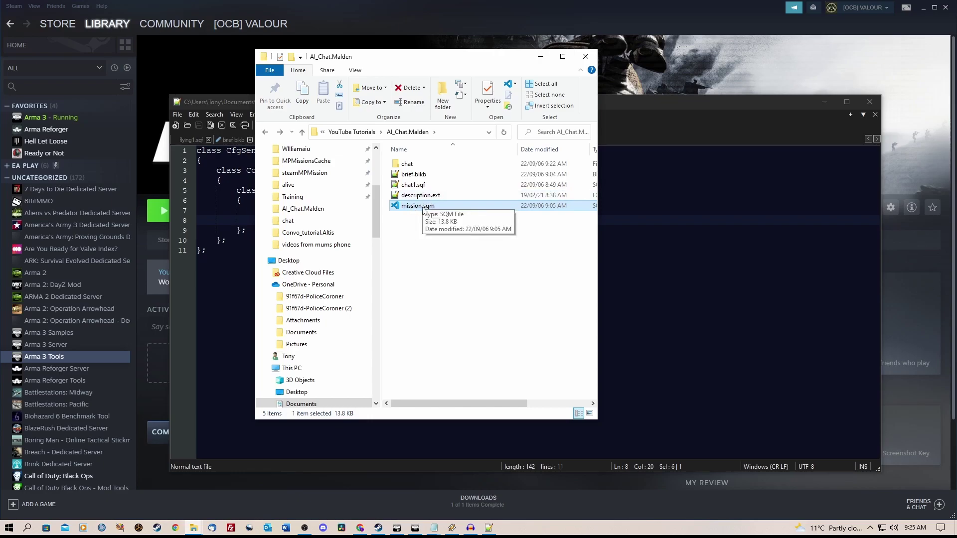
click(424, 242)
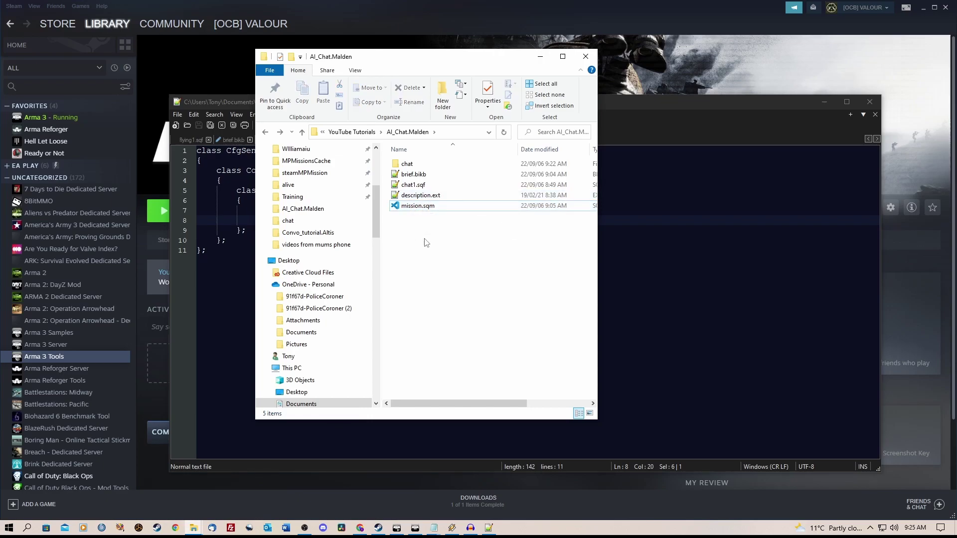
click(659, 103)
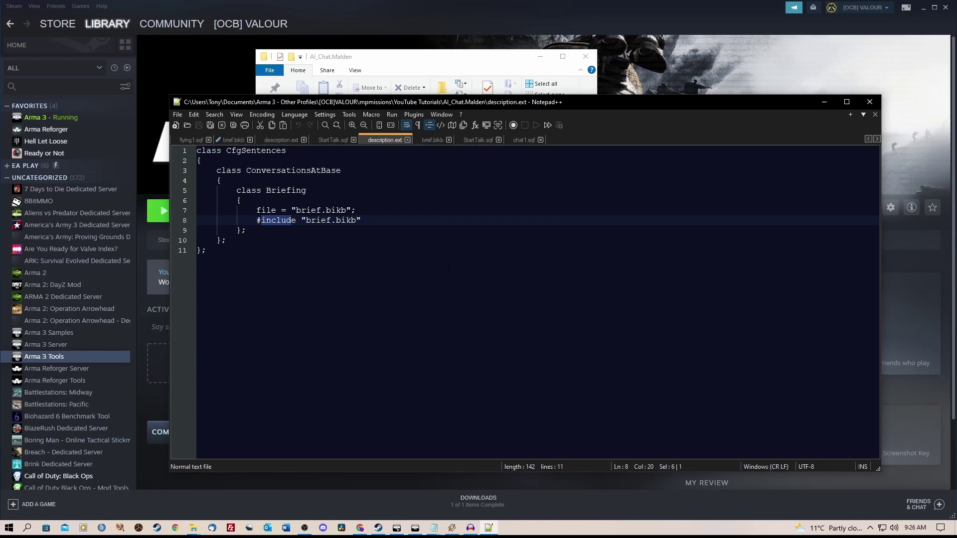
- Review brief.bikb, highlighting the actor value of each sentence class, the chat\t3.ogg speech path and the text of Brief_Miller_Line_1
click(426, 141)
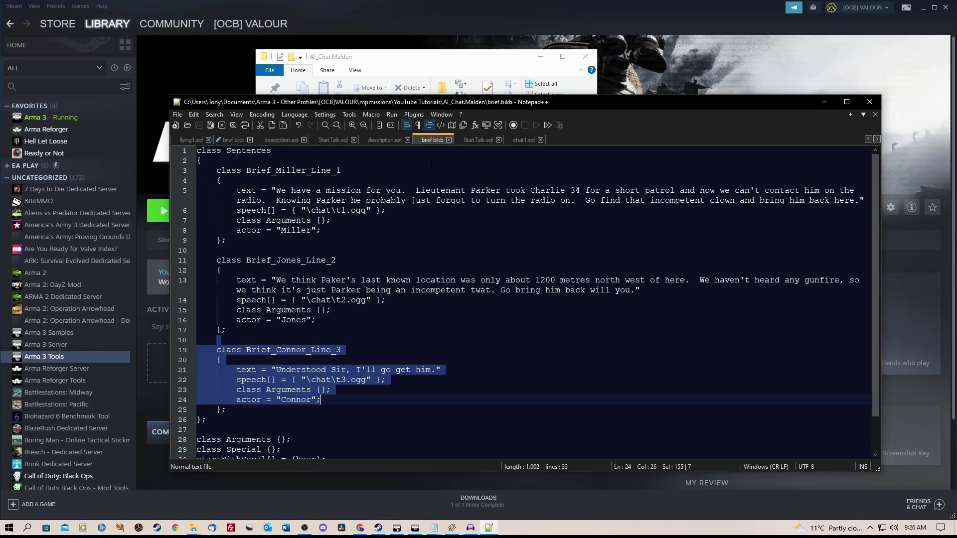
click(405, 241)
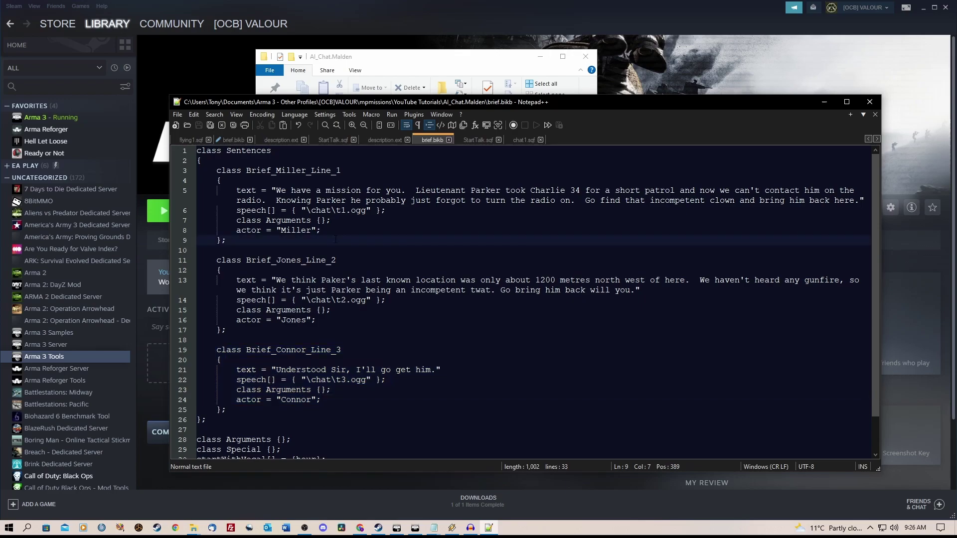
double_click(296, 230)
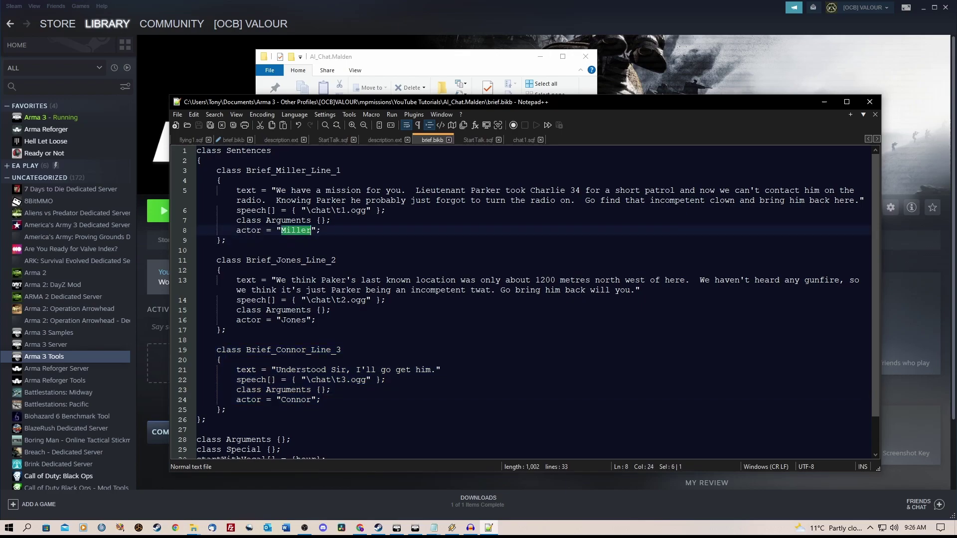
double_click(293, 320)
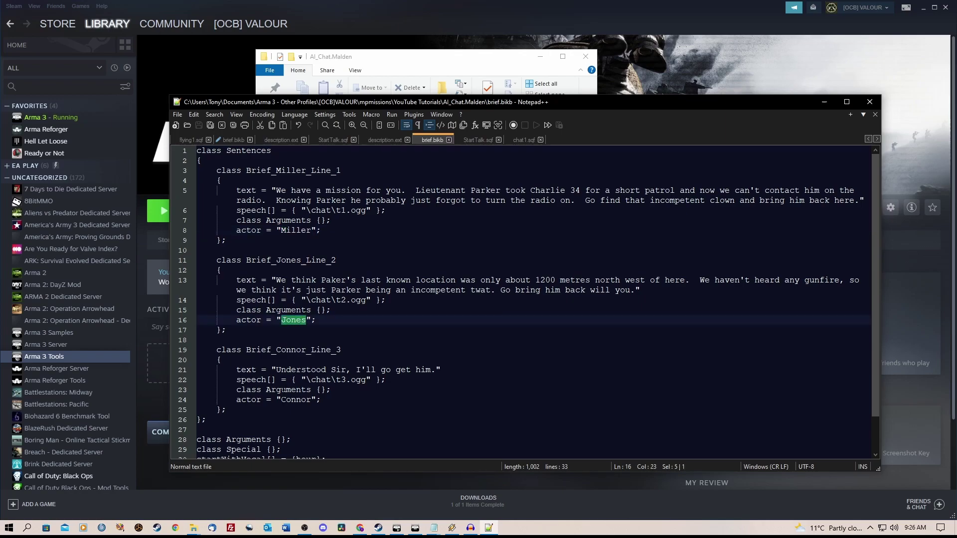
drag(281, 400, 311, 400)
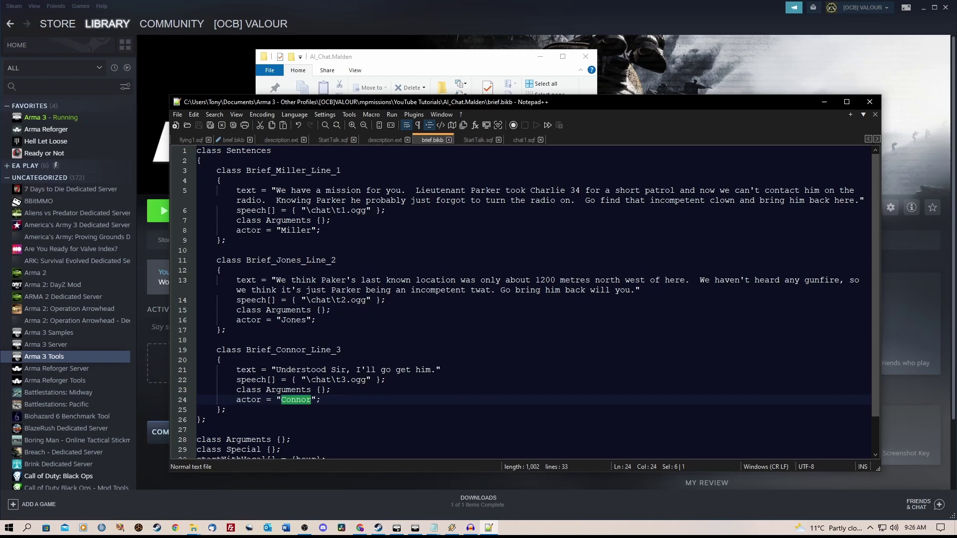
drag(310, 379, 365, 380)
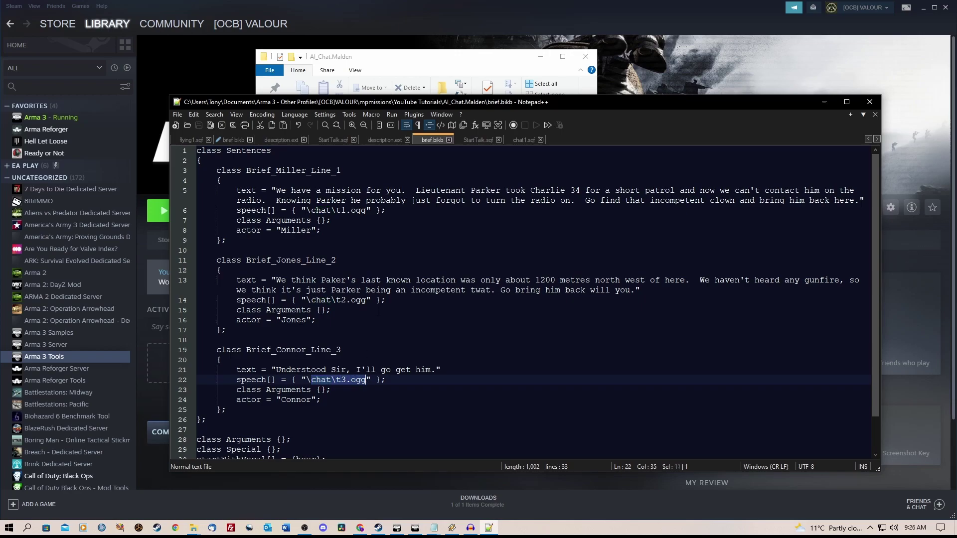
drag(275, 190, 859, 200)
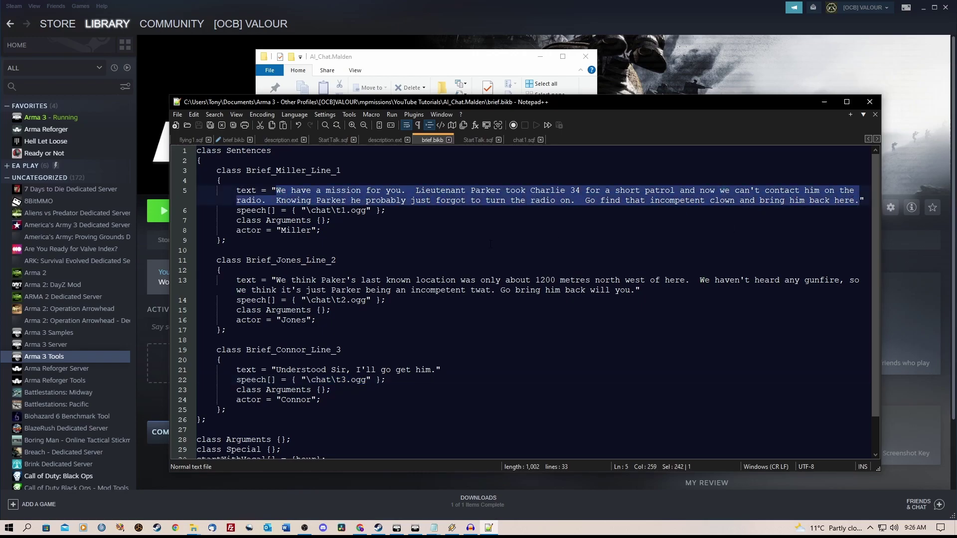